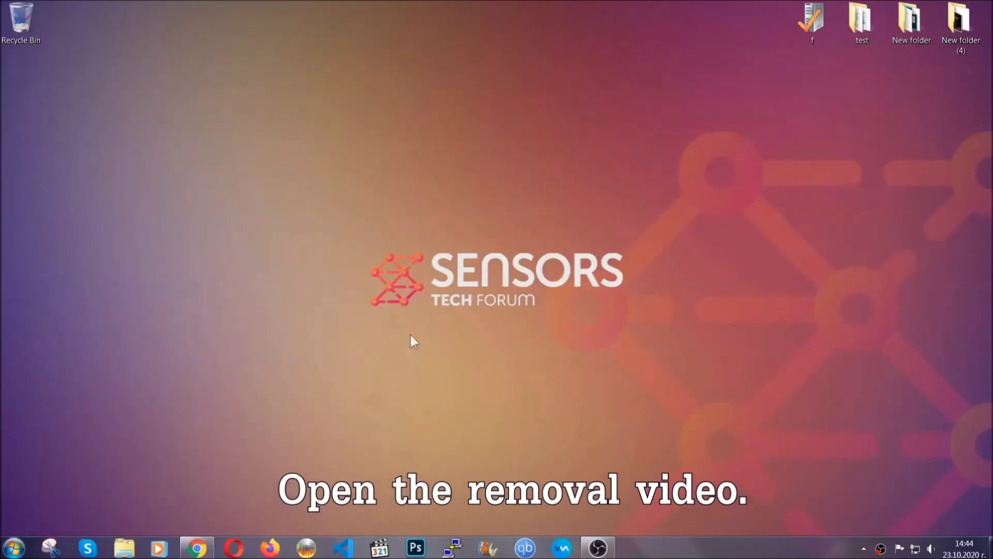
# Return to the YouTube removal video and follow its sensorstechforum.com description link to get SpyHunter-Installer.exe
pyautogui.click(196, 548)
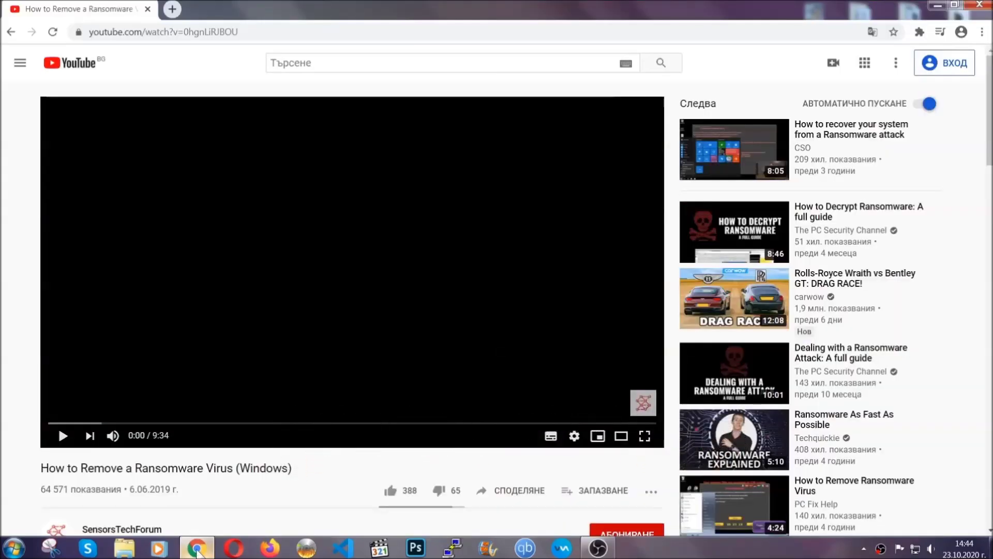
pyautogui.scroll(-3, 181, 422)
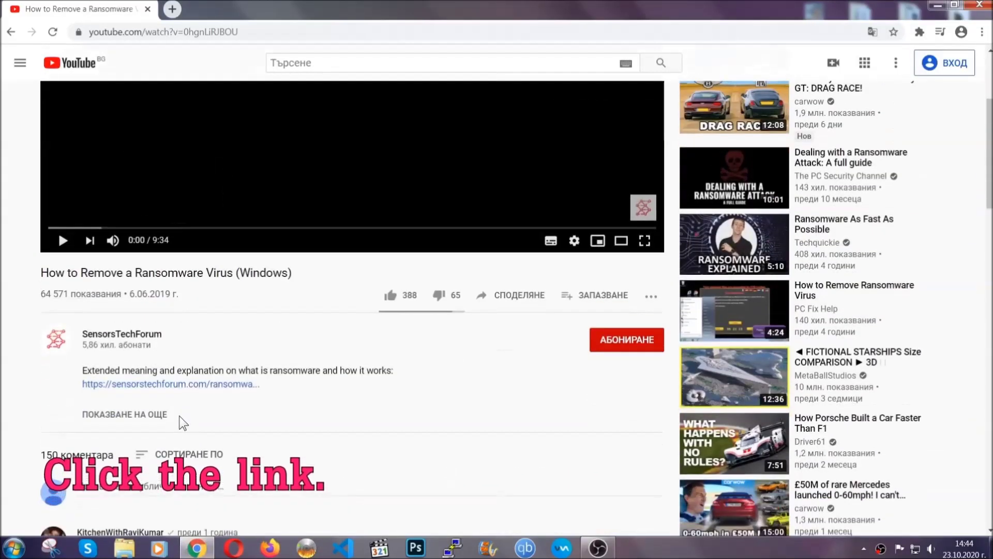
pyautogui.click(197, 386)
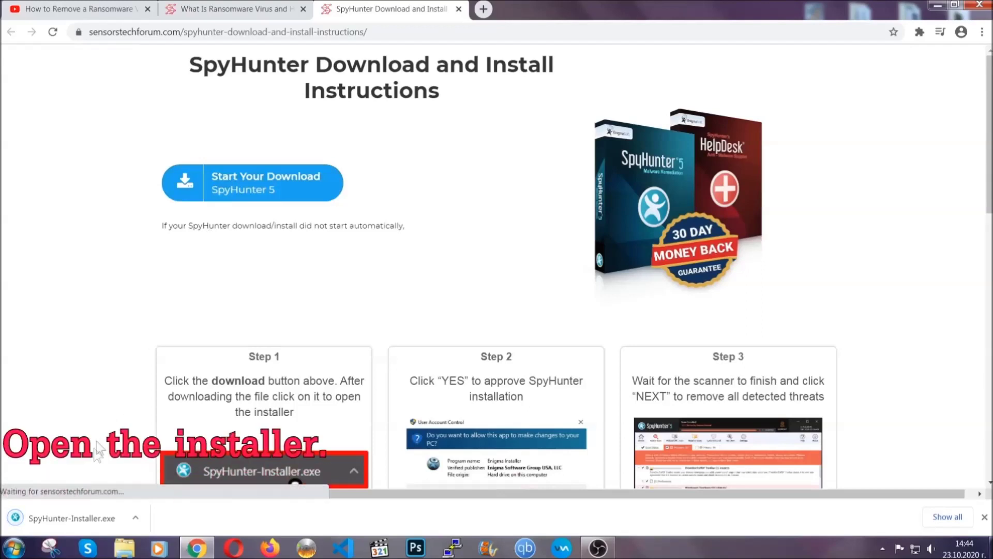
# Launch the downloaded SpyHunter-Installer.exe and choose English as the installer language
pyautogui.click(71, 517)
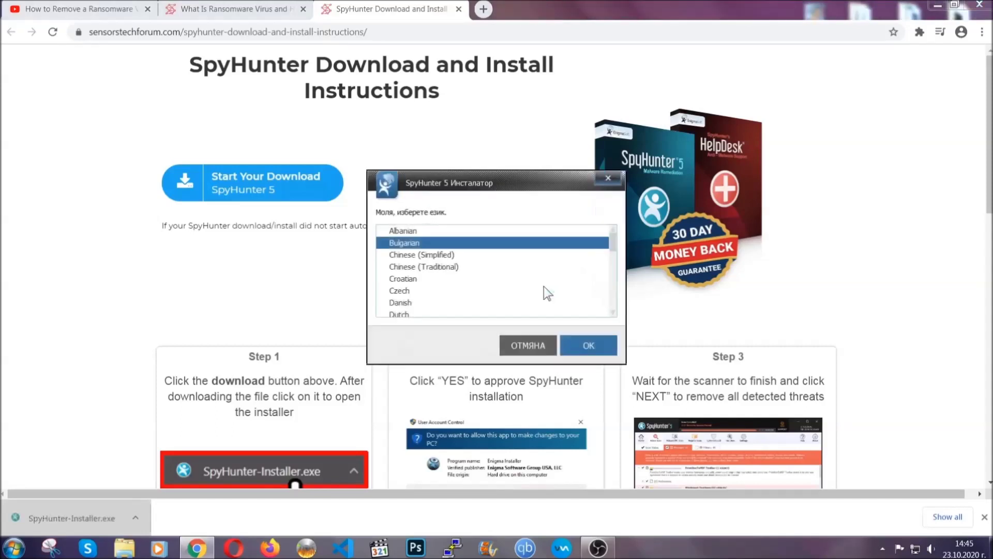
pyautogui.scroll(-2, 515, 287)
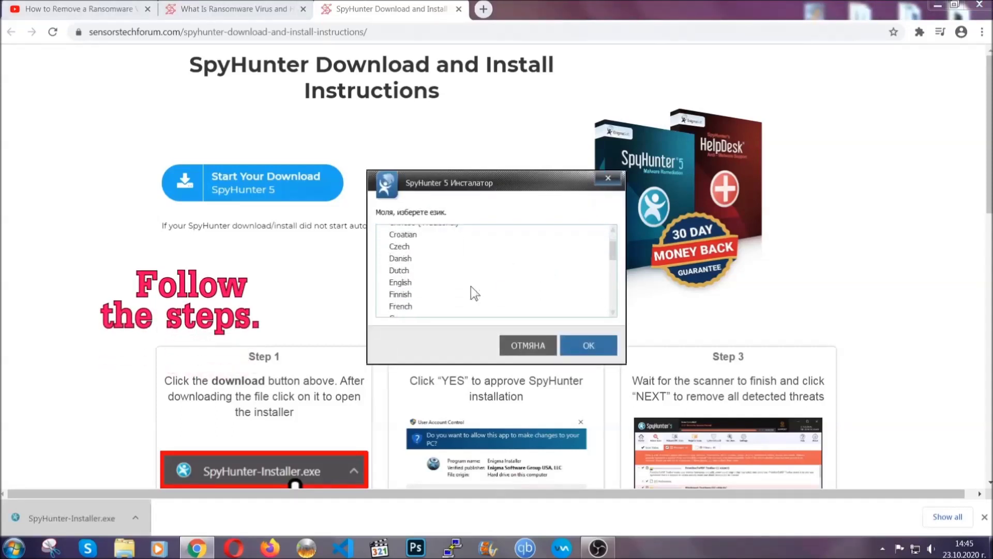
pyautogui.click(468, 282)
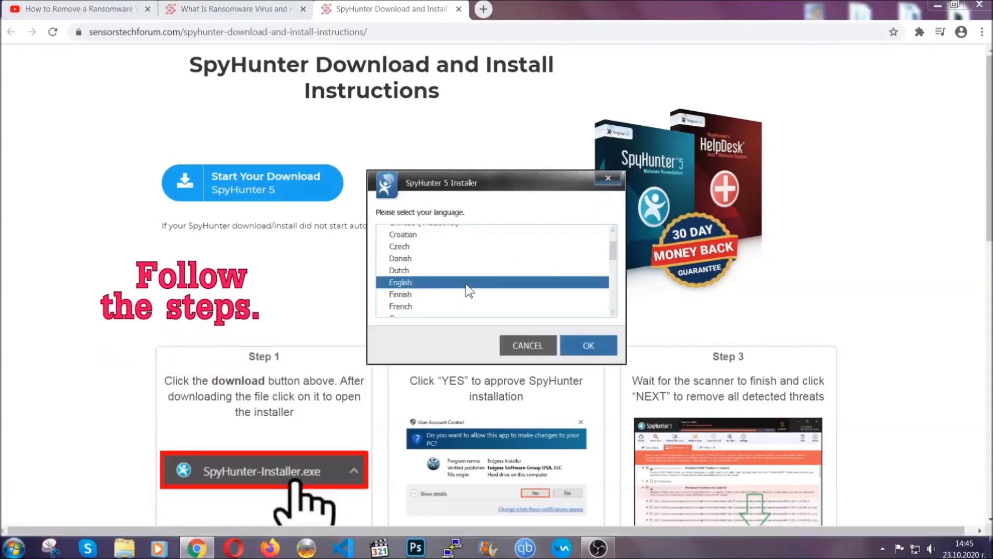
pyautogui.click(576, 345)
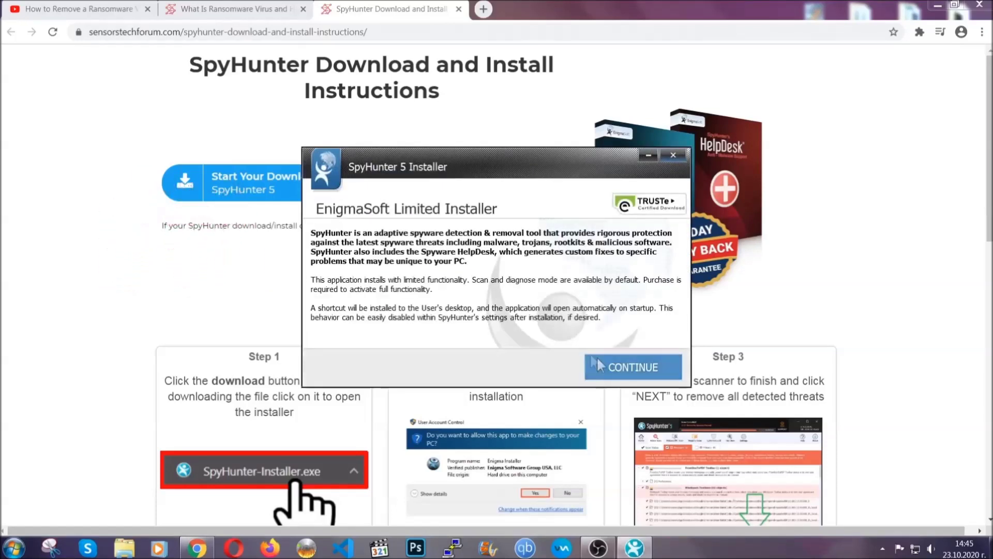
# Accept the EULA and Privacy Policy and complete the SpyHunter 5 installation
pyautogui.click(599, 362)
pyautogui.click(569, 335)
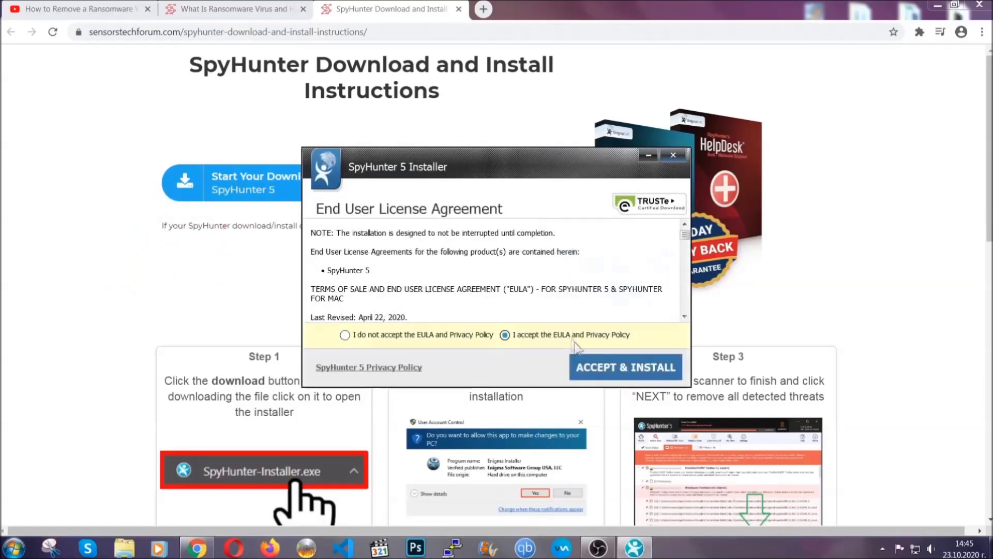
pyautogui.click(592, 367)
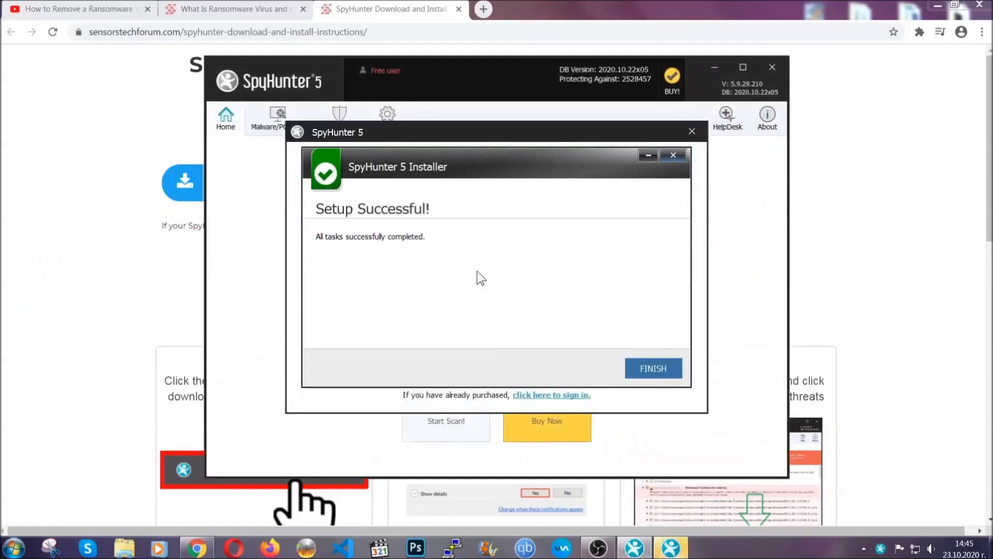
pyautogui.click(636, 371)
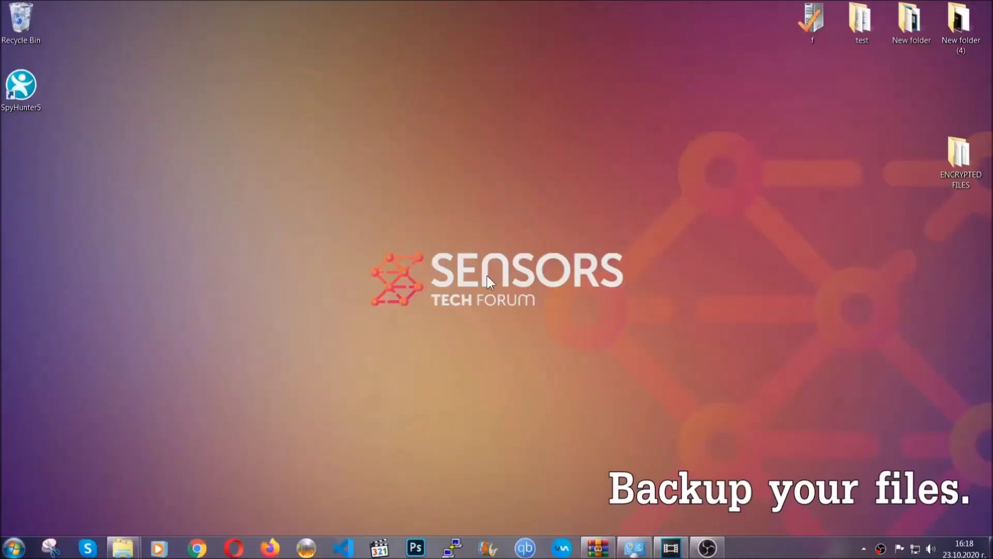
# Copy all six .efji files from the ENCRYPTED FILES folder
pyautogui.doubleClick(954, 160)
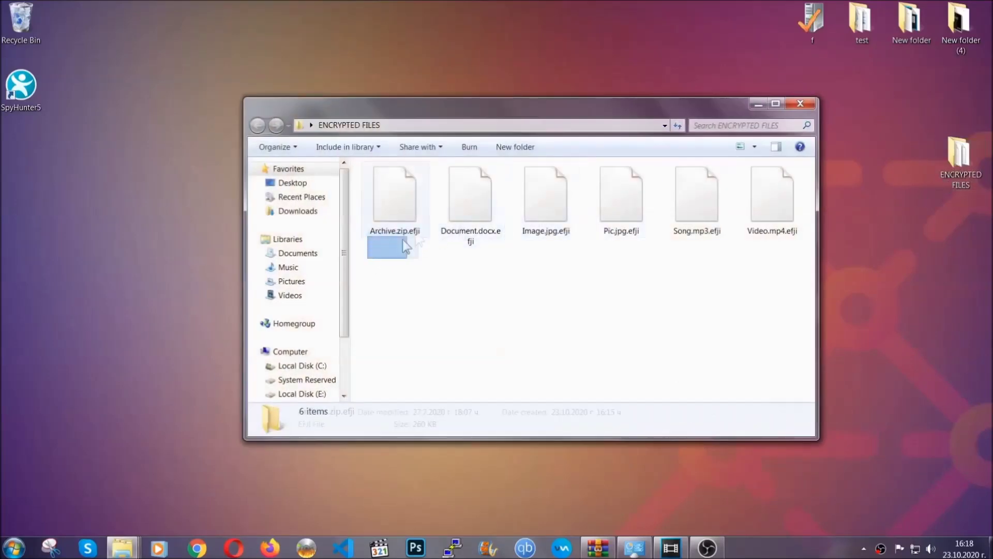
pyautogui.moveTo(405, 247); pyautogui.dragTo(777, 184)
pyautogui.rightClick(777, 184)
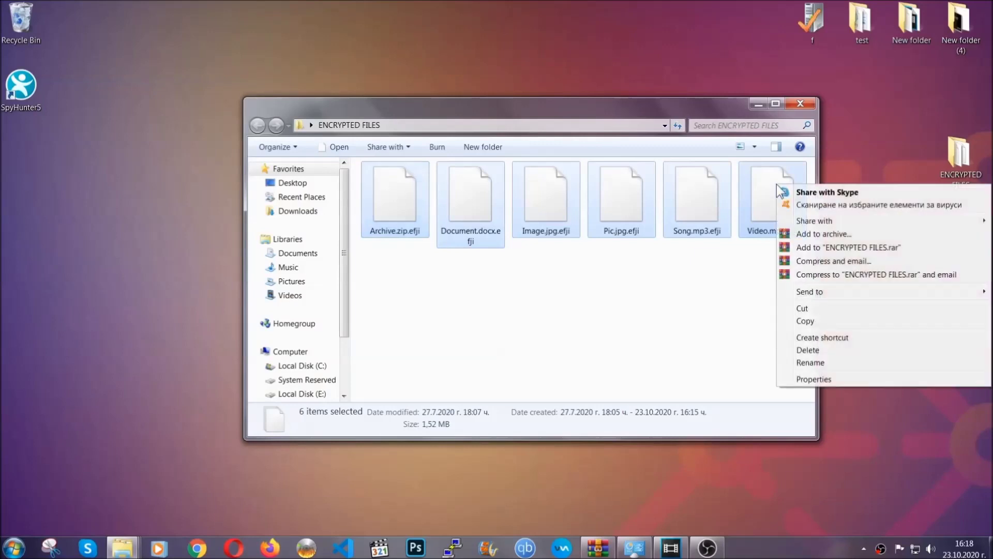
pyautogui.click(805, 321)
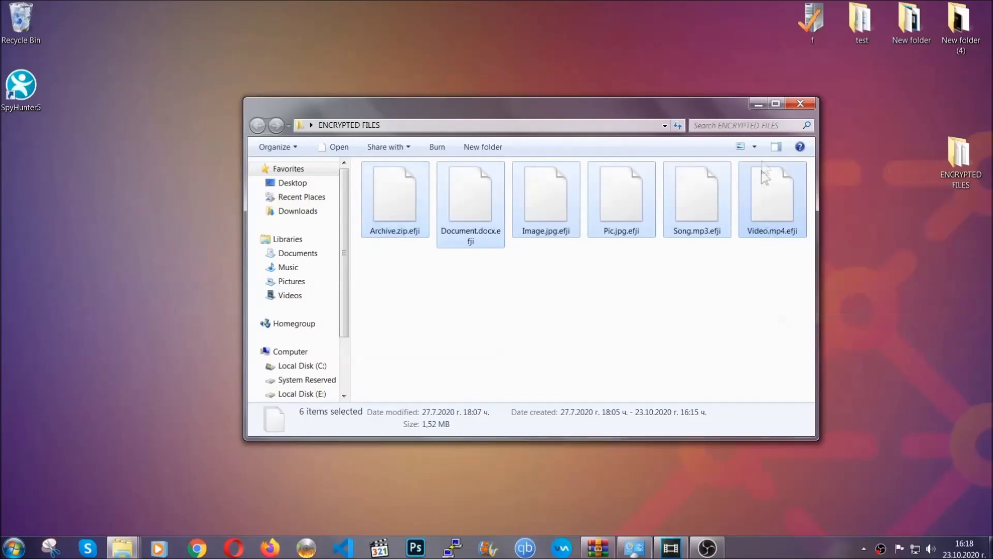
# Paste the copied files onto FLASH DRIVE (H:) via Computer, then close the window
pyautogui.click(758, 104)
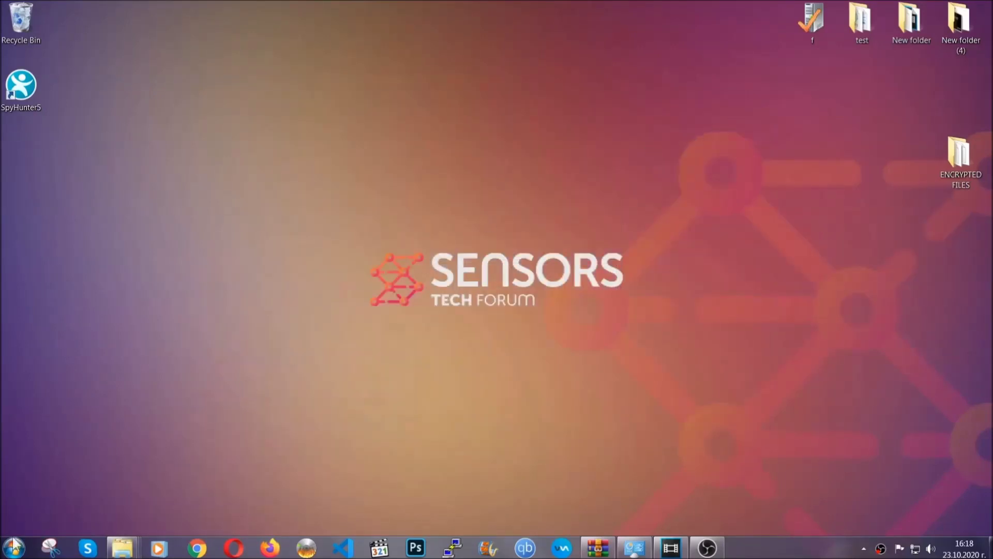
pyautogui.click(14, 547)
pyautogui.click(188, 386)
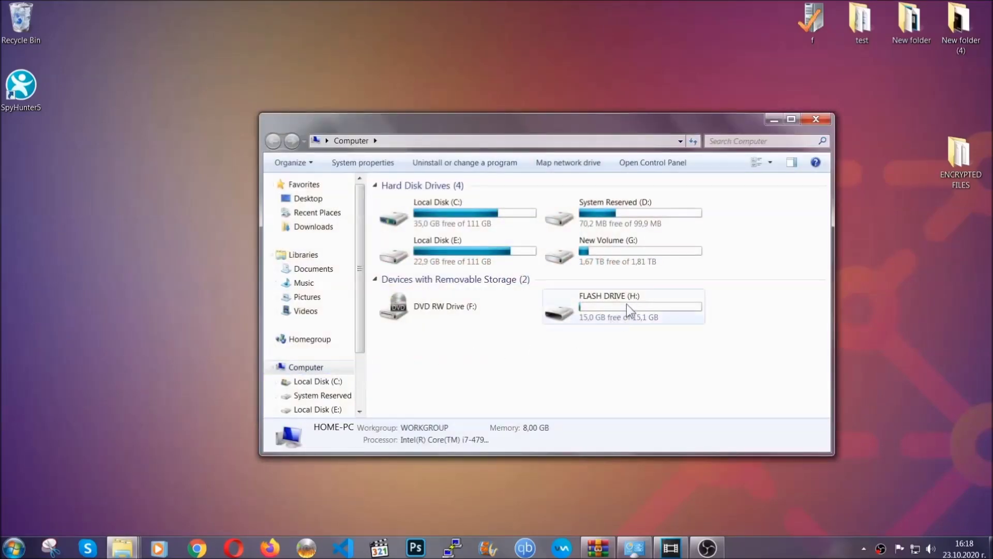
pyautogui.doubleClick(626, 303)
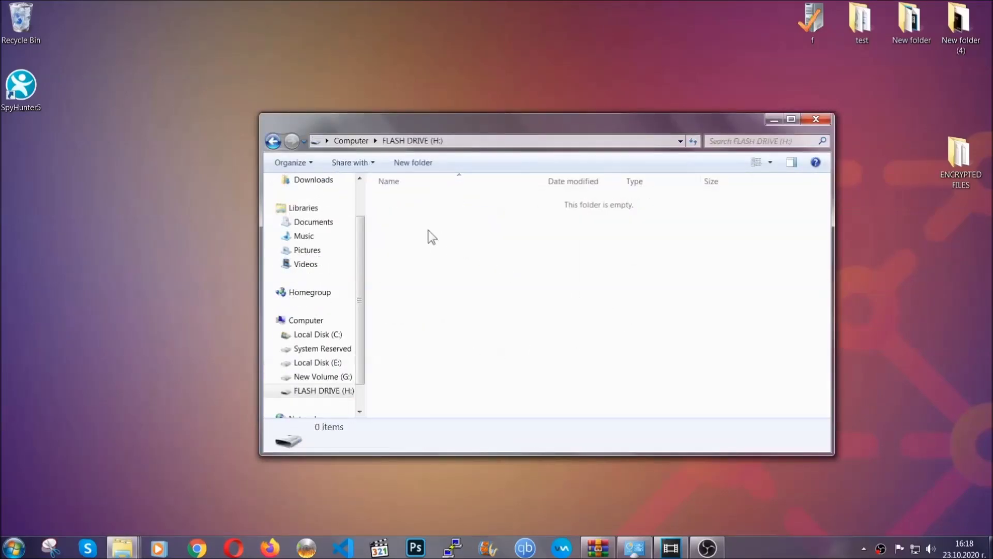
pyautogui.rightClick(428, 230)
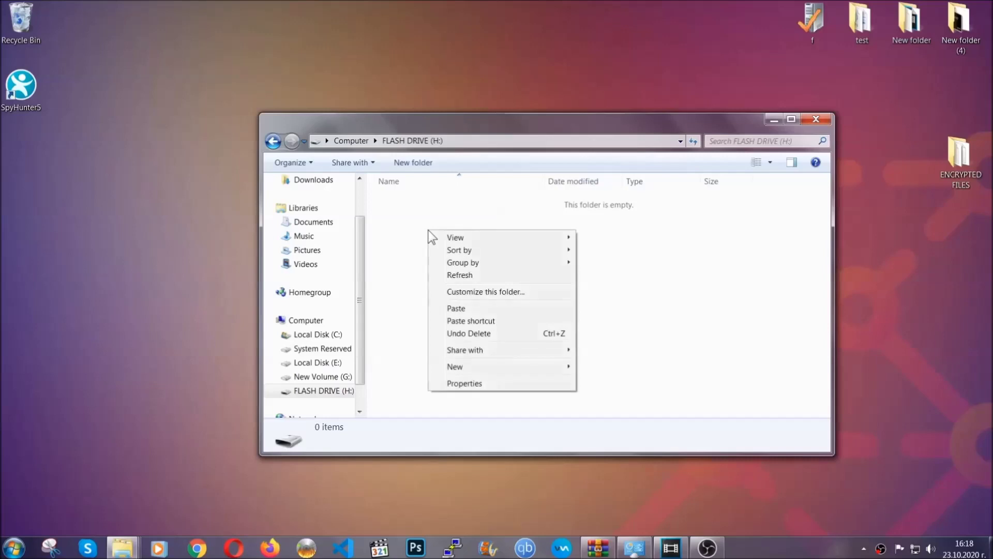
pyautogui.click(452, 309)
pyautogui.click(452, 309)
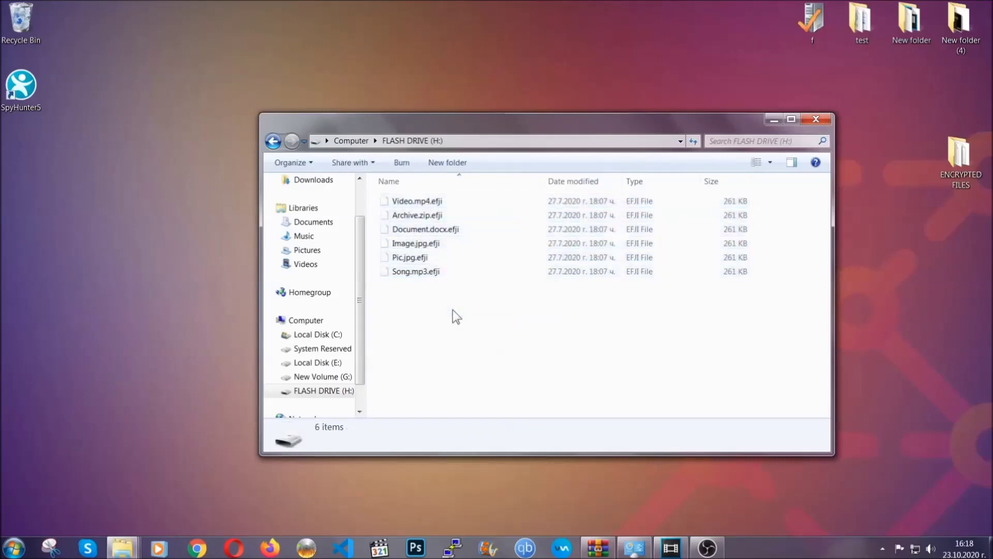
pyautogui.click(816, 119)
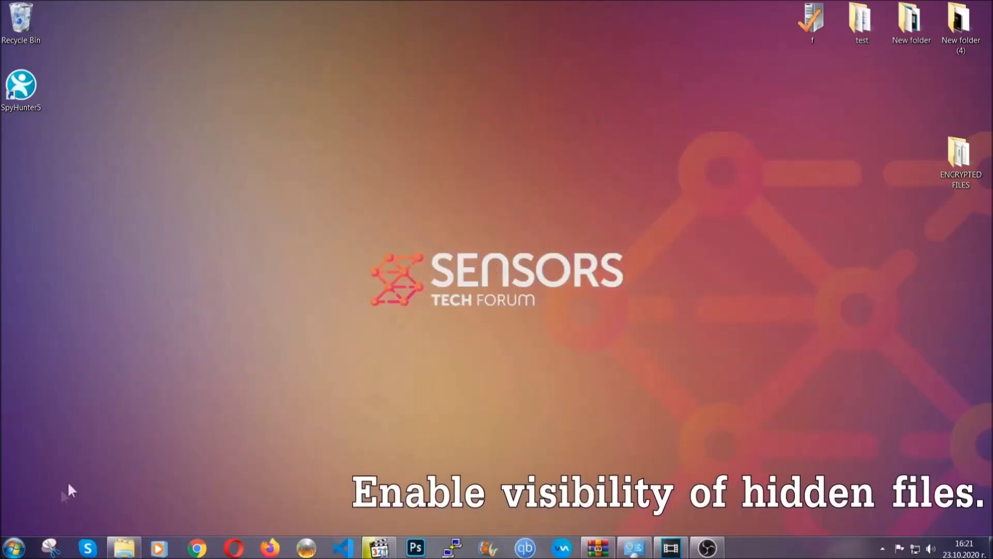
# Find 'hidden files and folders' in Start search and apply 'Show hidden files, folders, and drives'
pyautogui.click(13, 548)
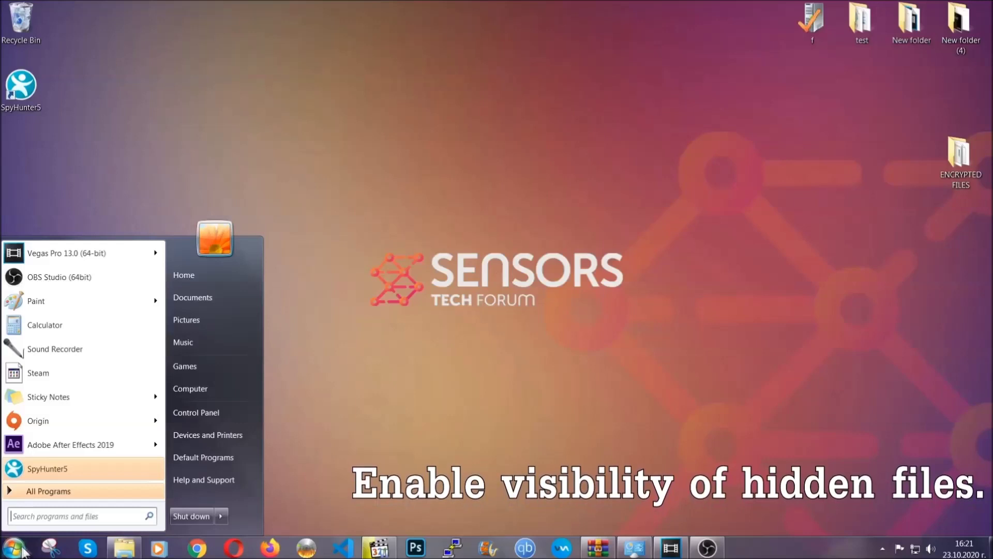
pyautogui.click(42, 509)
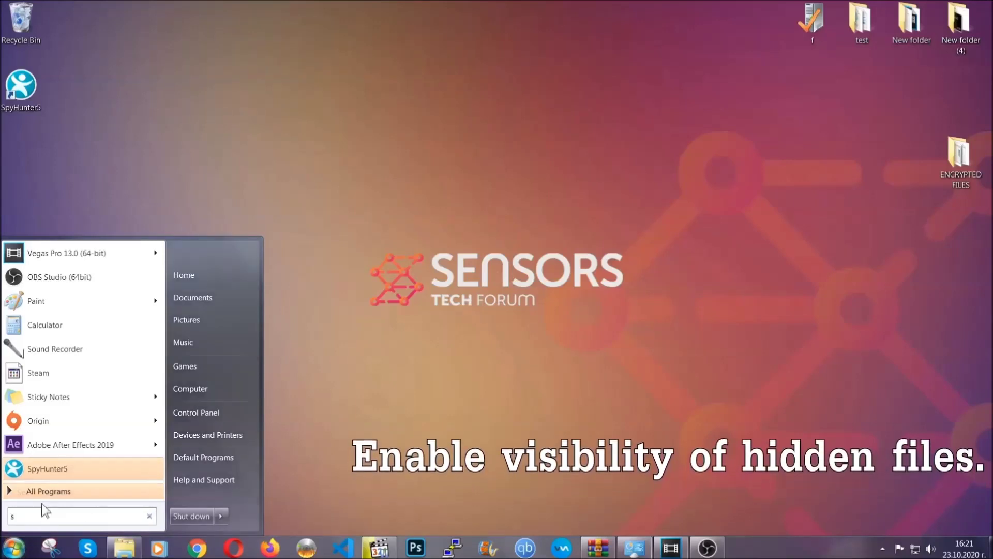
pyautogui.write('showh')
pyautogui.press('BackSpace')
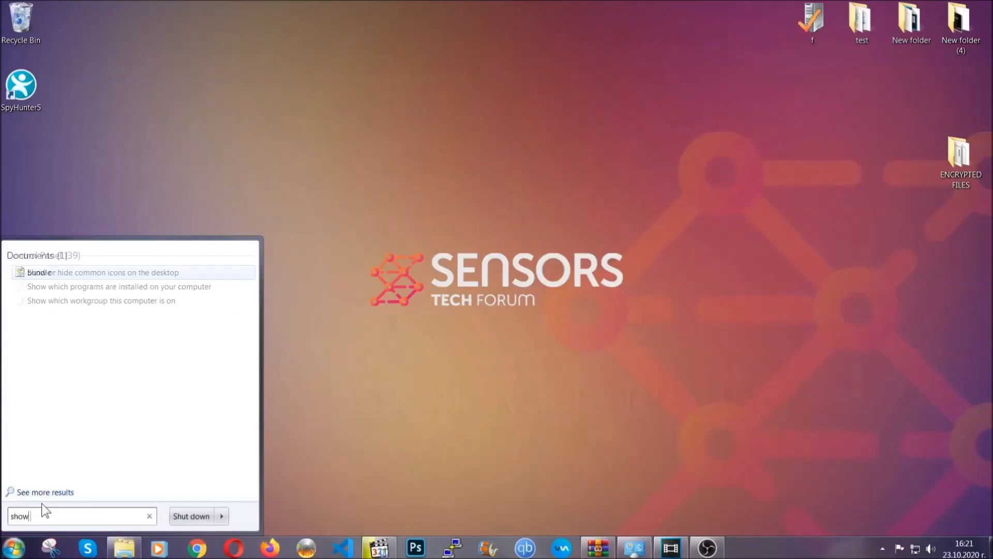
pyautogui.write('hidden files and folders')
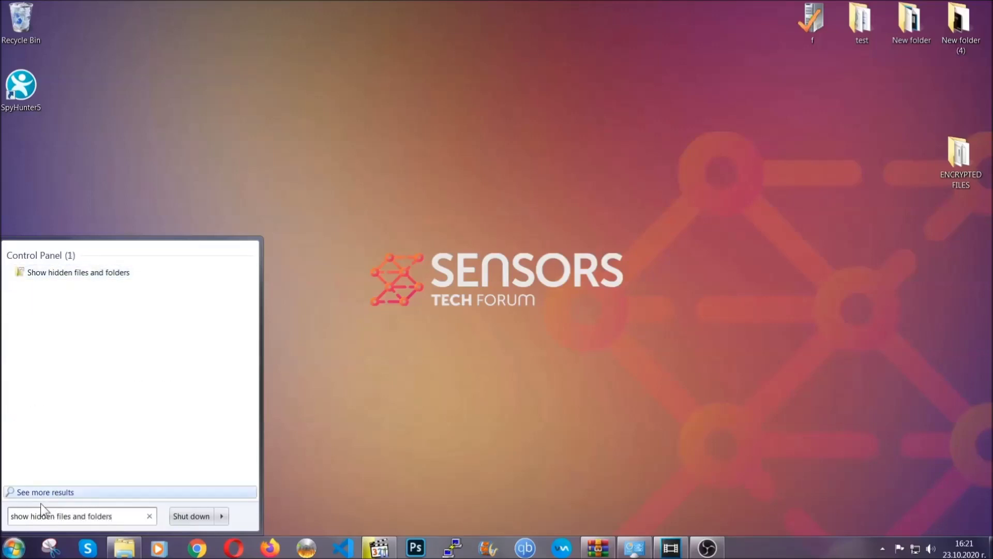
pyautogui.click(117, 274)
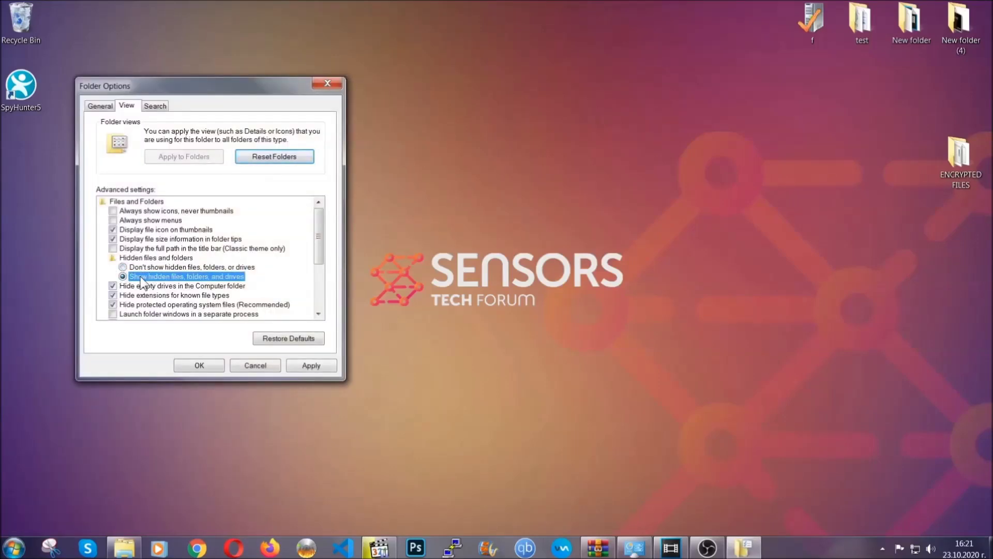
pyautogui.click(308, 368)
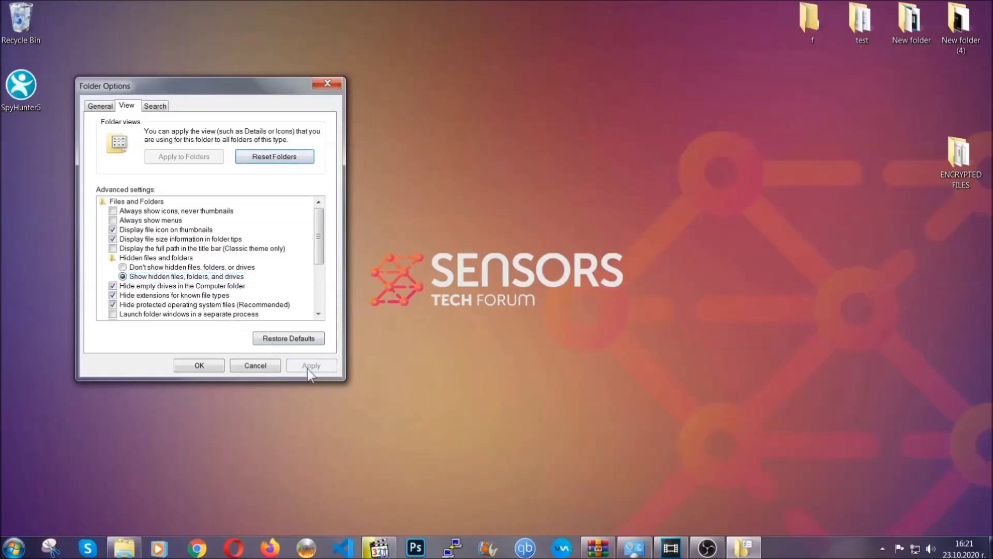
pyautogui.click(194, 366)
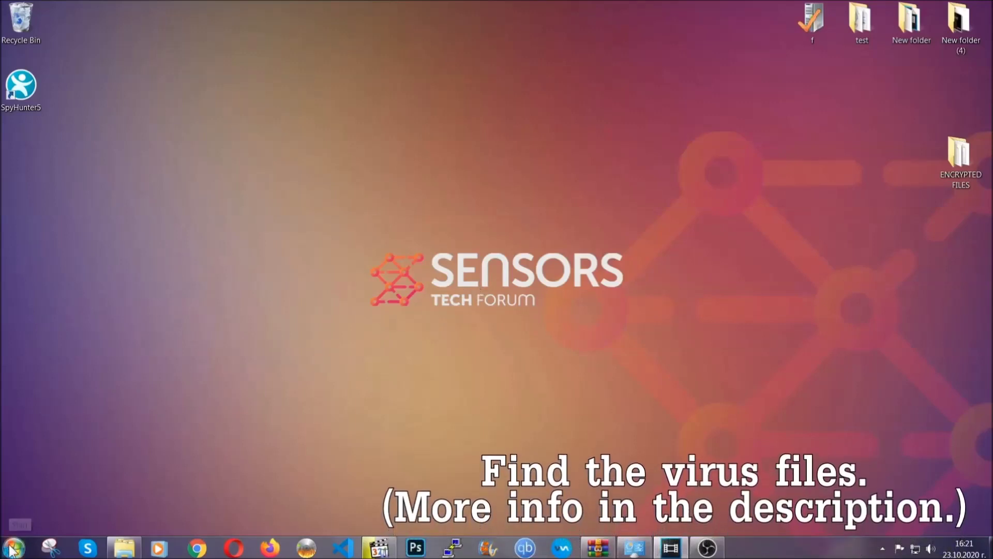
# Search the whole computer for 'fileextension:exe Example Vir' from the Computer window
pyautogui.press('super')
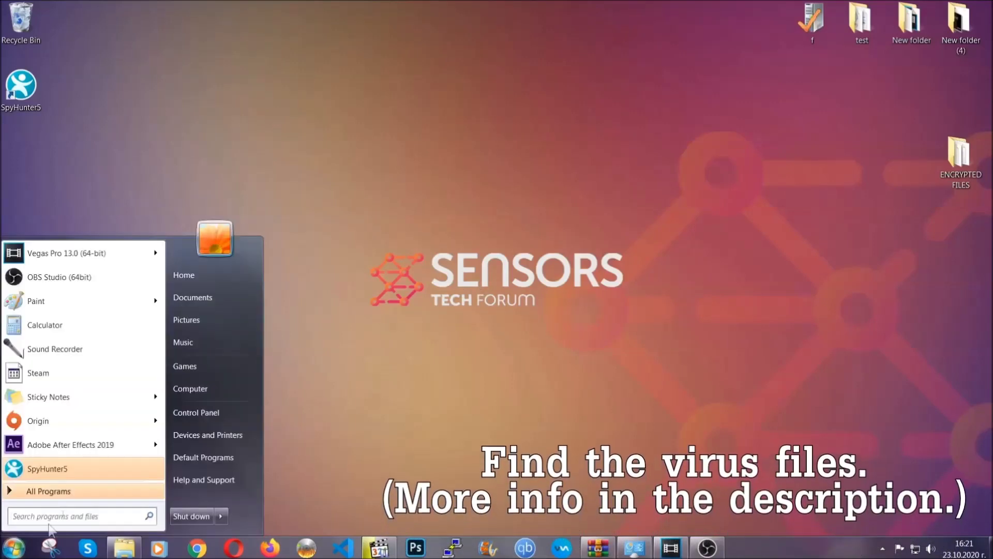
pyautogui.click(204, 388)
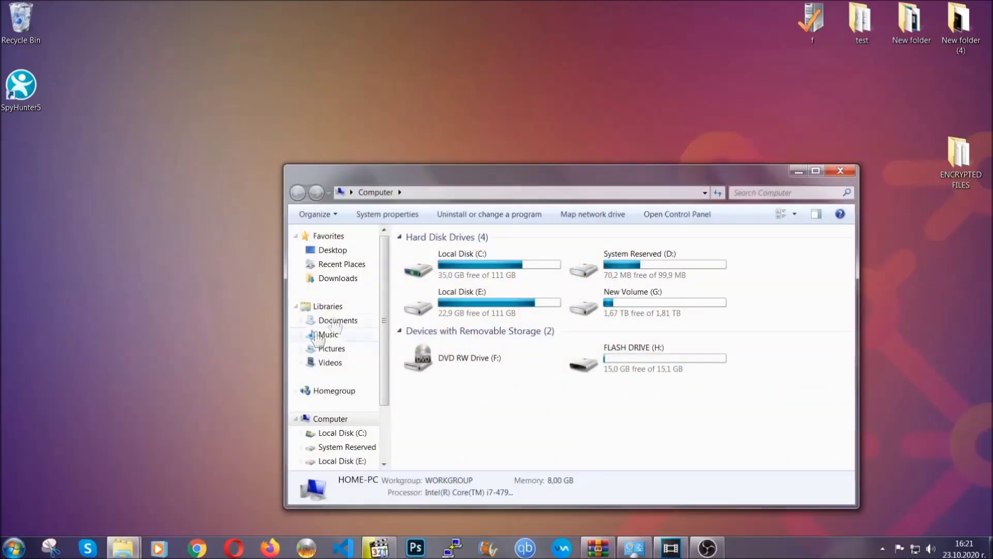
pyautogui.moveTo(540, 182); pyautogui.dragTo(475, 138)
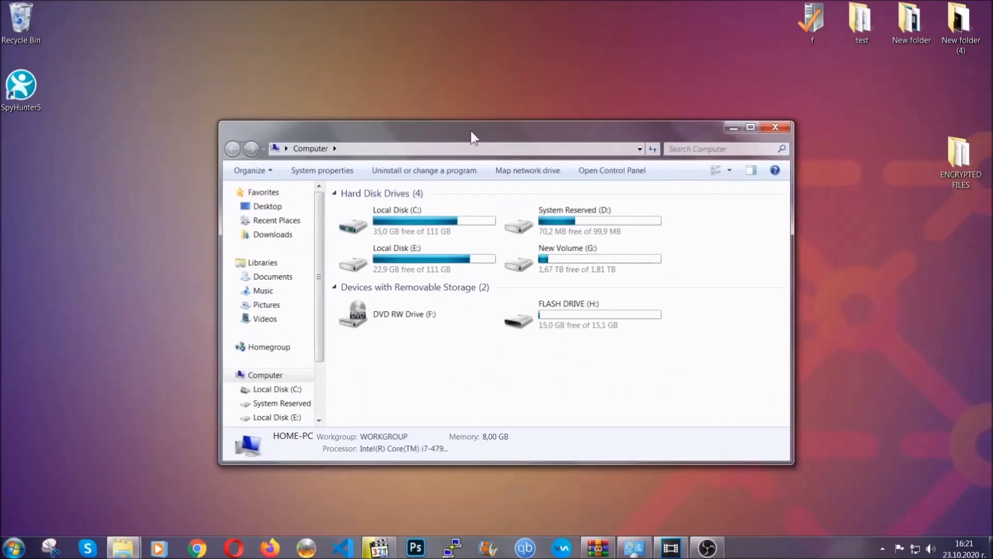
pyautogui.click(673, 150)
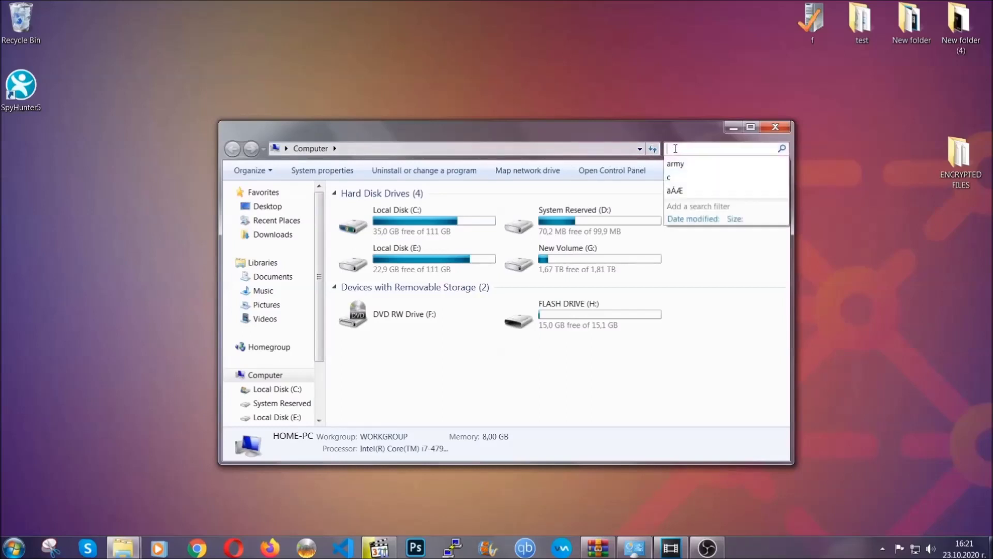
pyautogui.write('file')
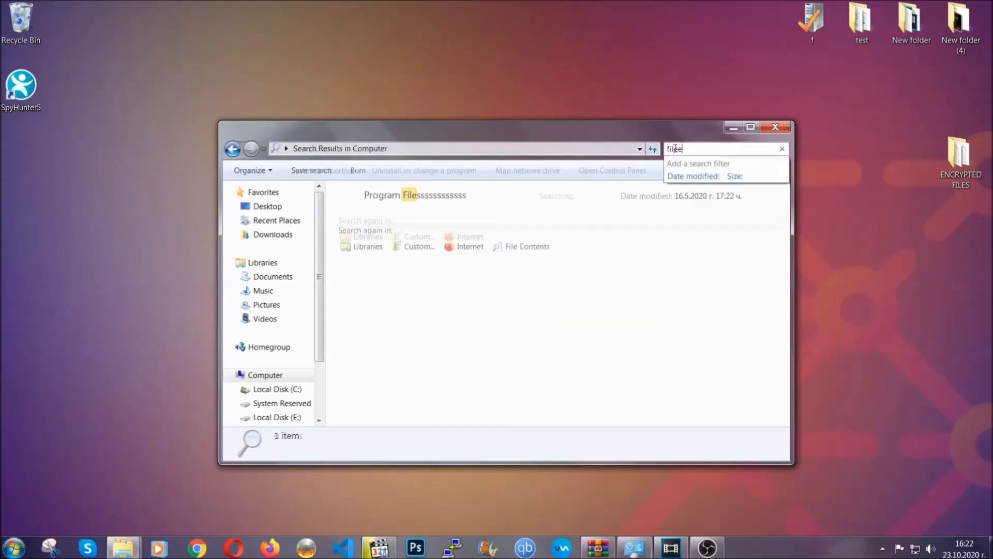
pyautogui.write('extension:exe ')
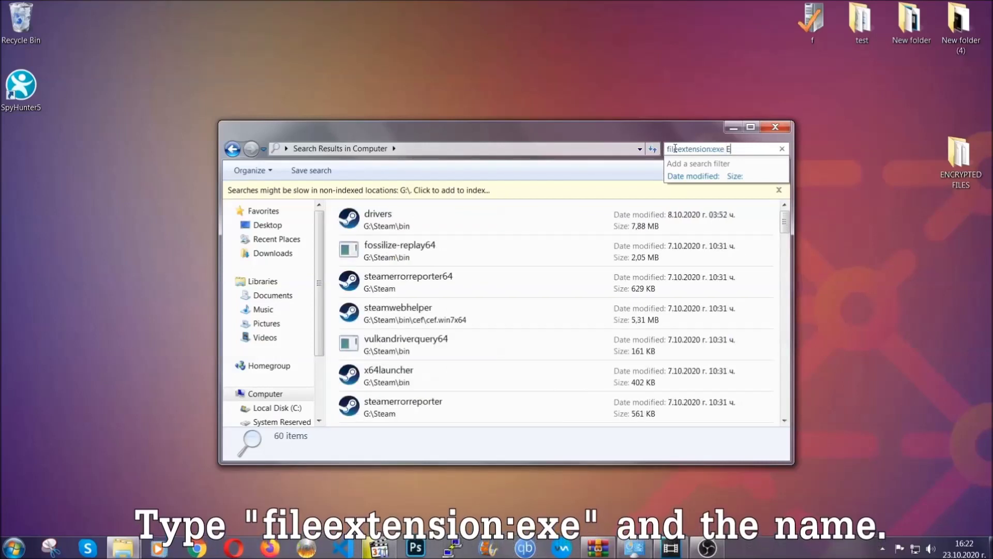
pyautogui.write('Example Virus Name')
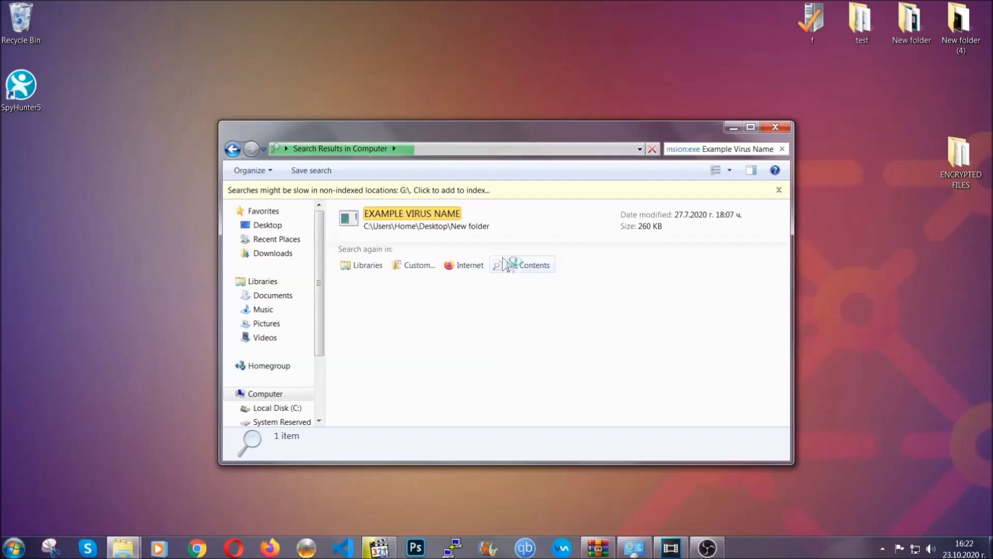
# Delete the EXAMPLE VIRUS NAME result to the Recycle Bin and close Explorer
pyautogui.click(436, 214)
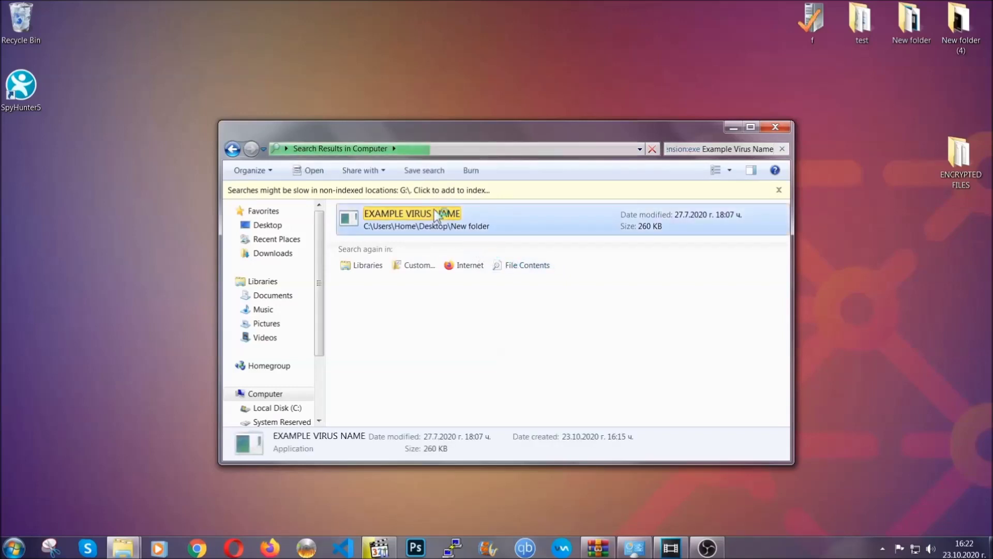
pyautogui.rightClick(435, 213)
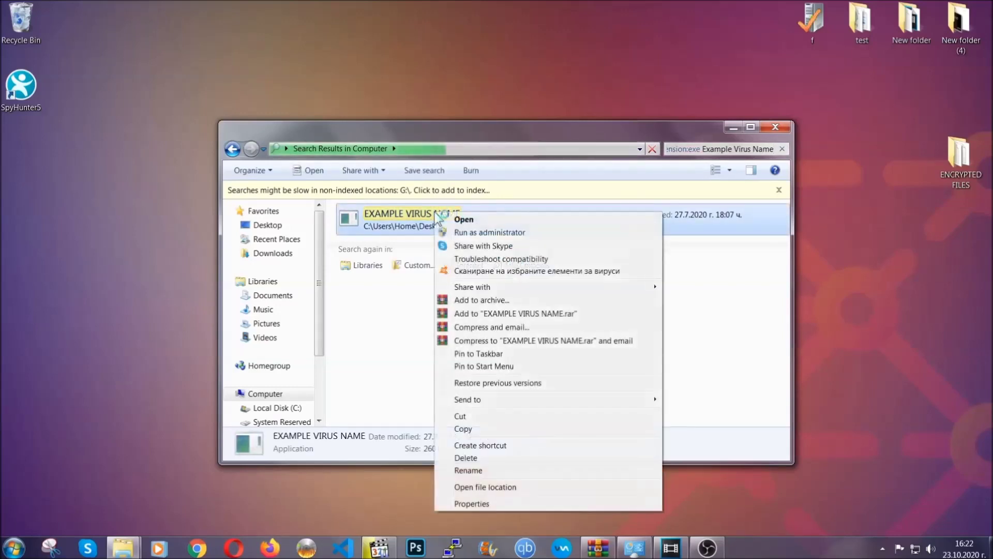
pyautogui.click(479, 457)
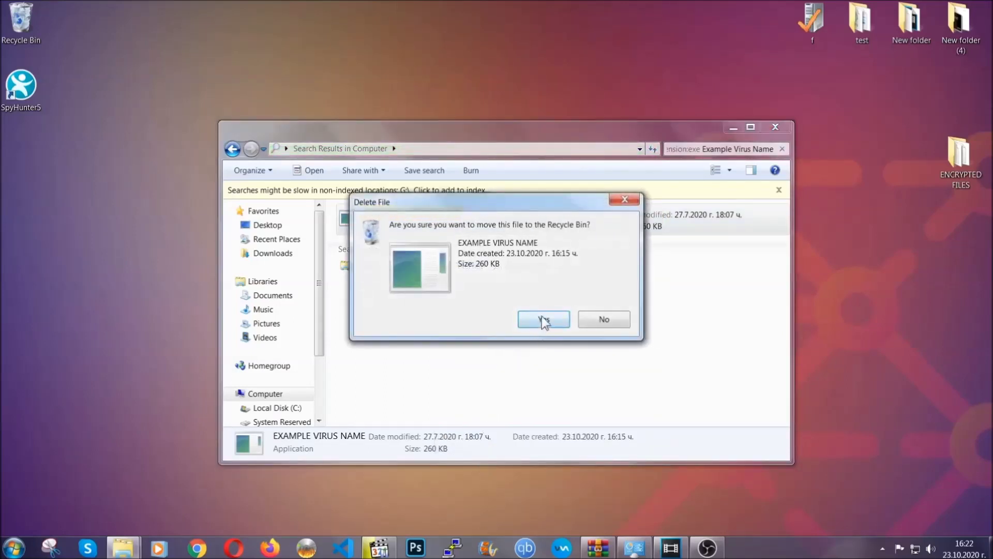
pyautogui.click(543, 320)
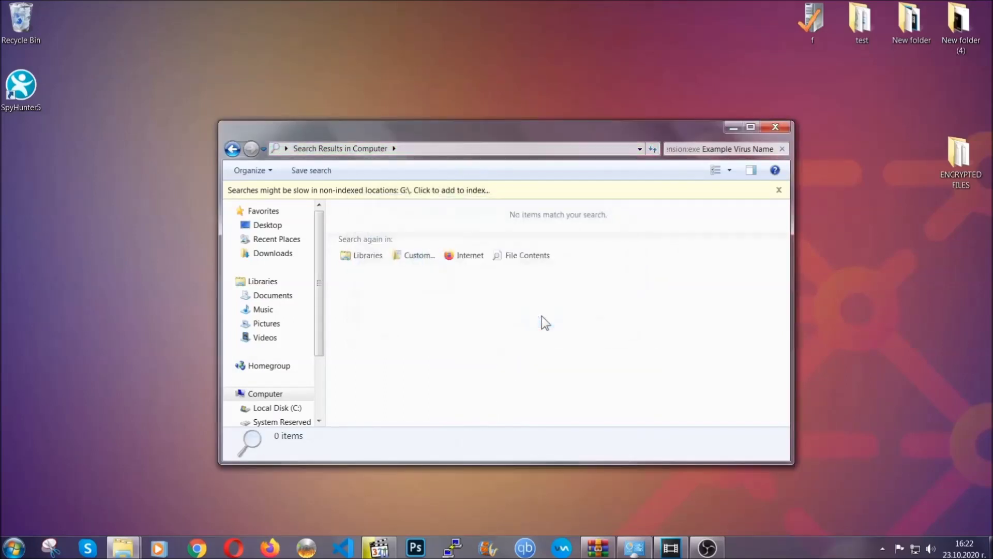
pyautogui.click(776, 128)
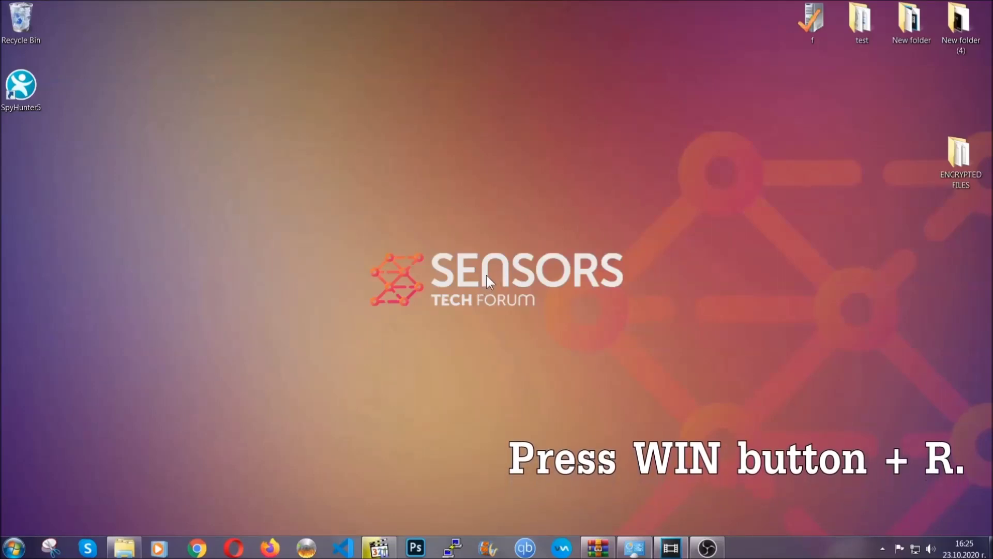
# Launch Registry Editor by replacing cmd with REGEDIT in the Win+R Run box
pyautogui.press('super+r')
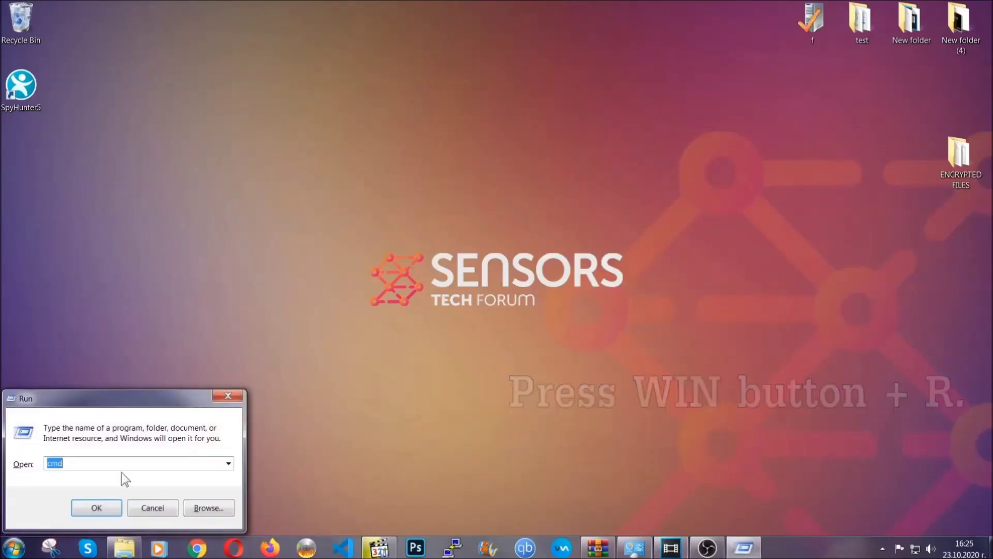
pyautogui.click(93, 468)
pyautogui.moveTo(93, 469); pyautogui.dragTo(13, 468)
pyautogui.write('REGEDIT')
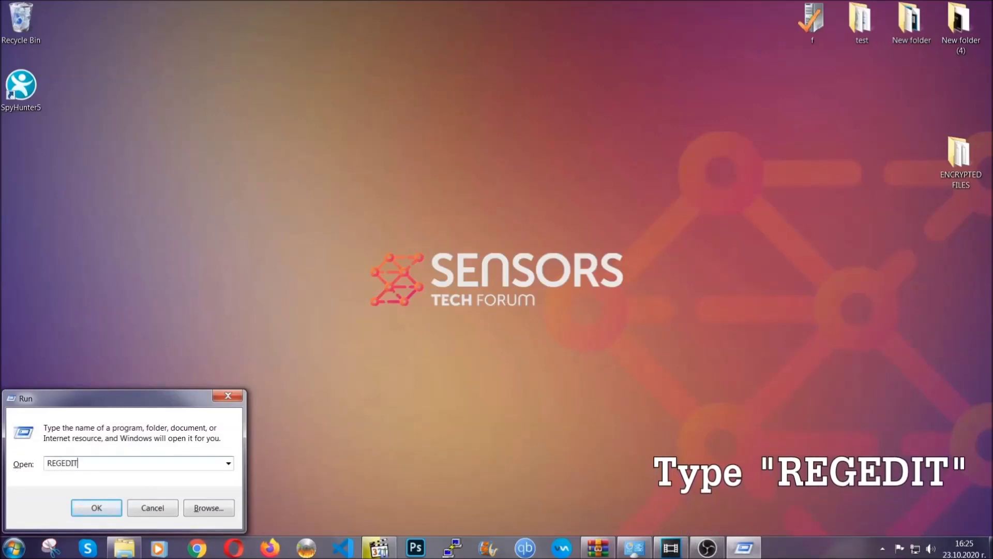
pyautogui.click(85, 505)
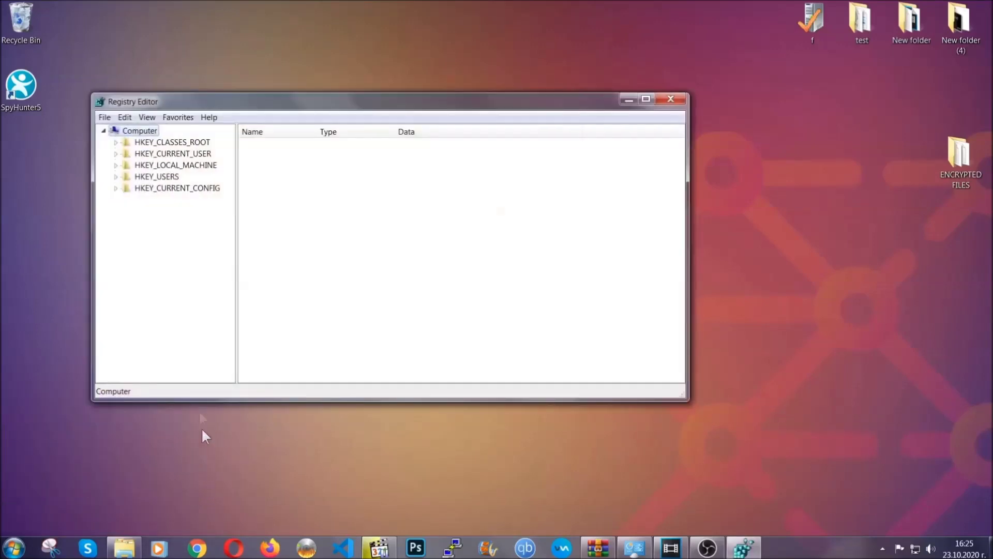
# Export the entire registry to the Desktop as the BACKUP .reg file
pyautogui.click(105, 117)
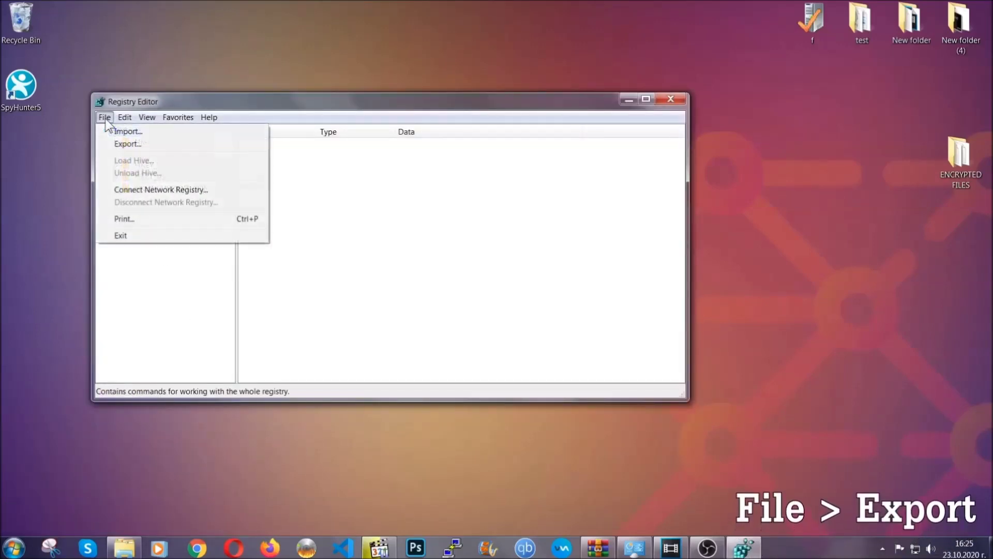
pyautogui.click(129, 143)
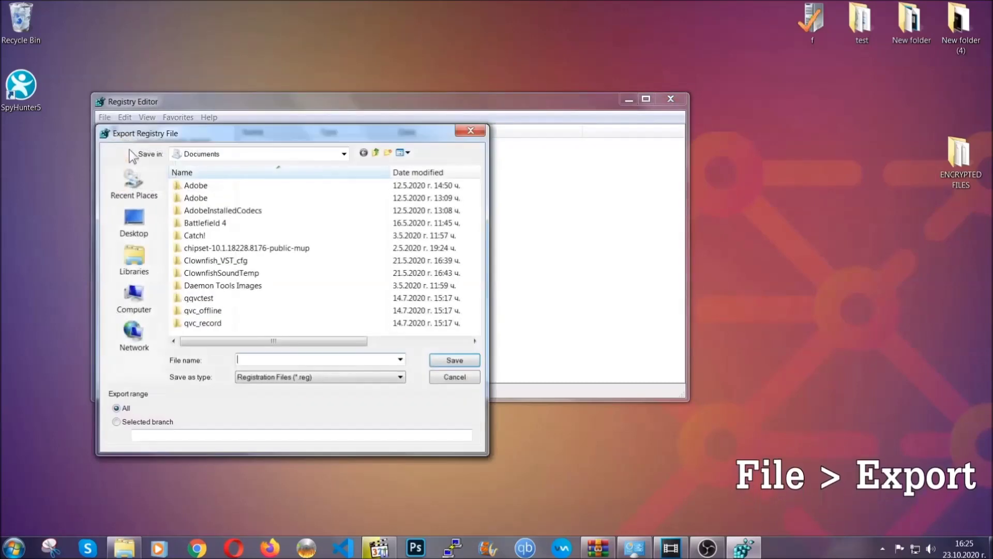
pyautogui.click(131, 222)
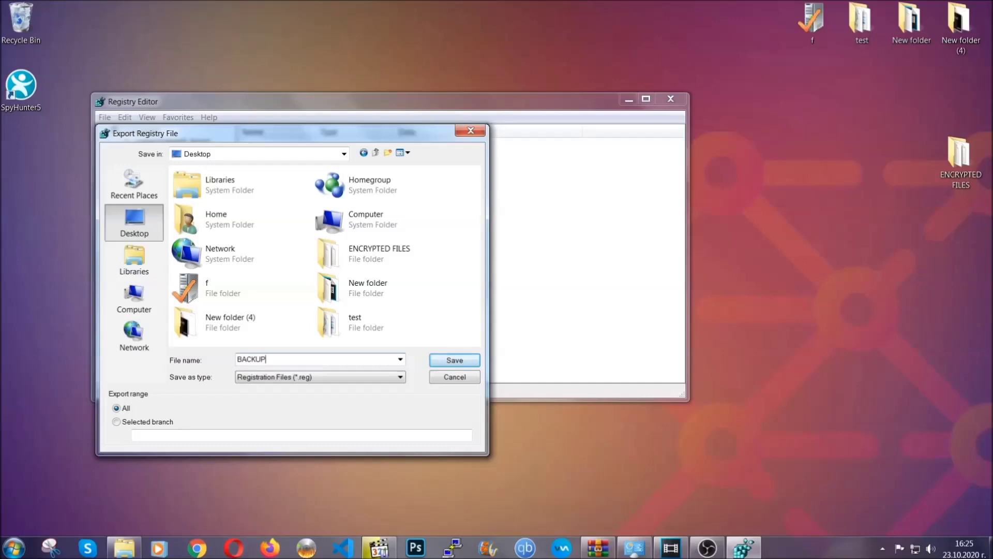
pyautogui.click(448, 362)
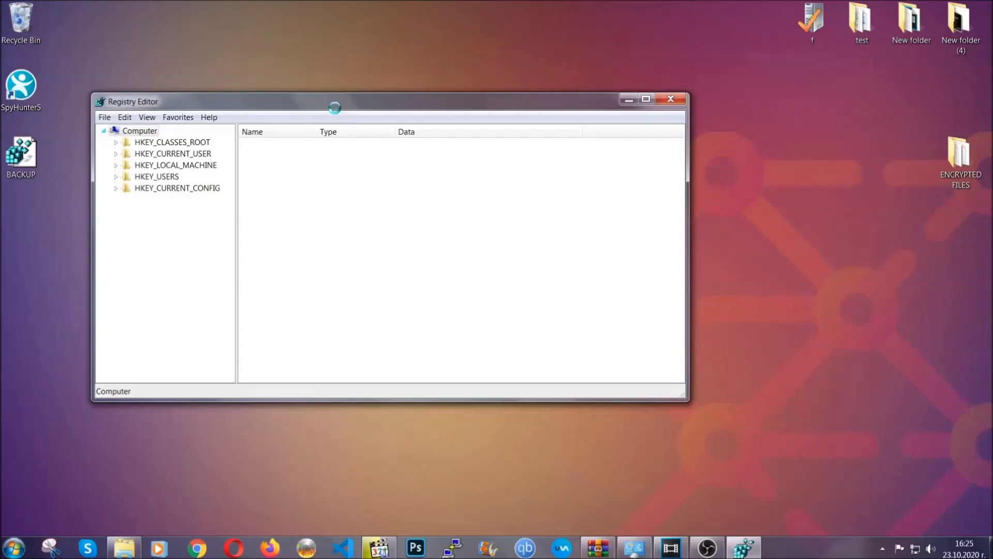
pyautogui.moveTo(335, 108); pyautogui.dragTo(433, 141)
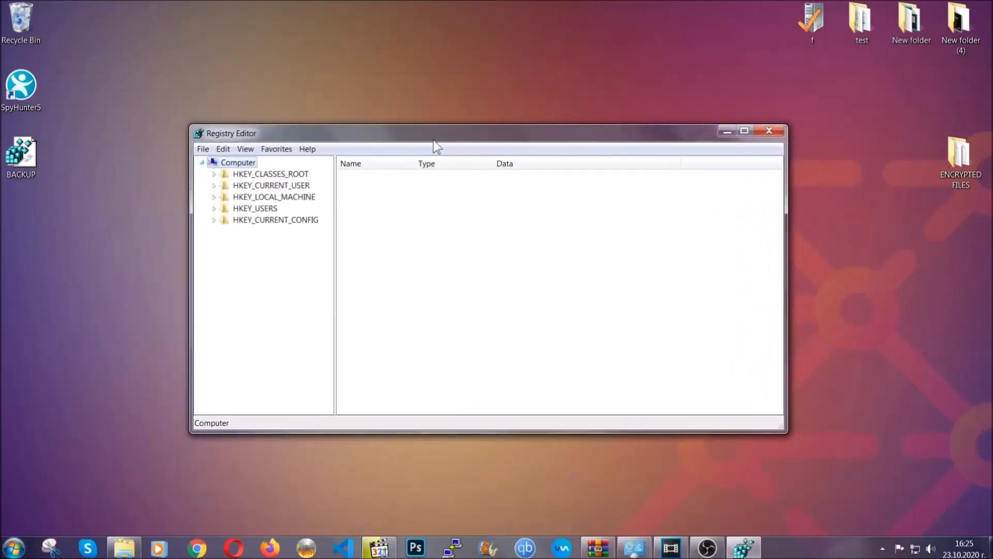
pyautogui.click(203, 149)
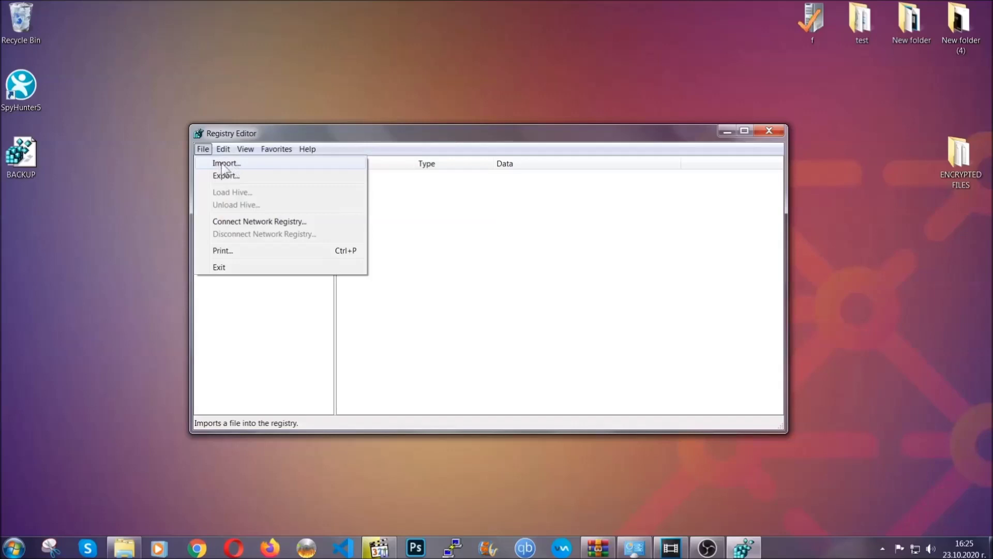
# Find the RunOnce key, then select the neighbouring Run key listing THE VIRUS
pyautogui.click(204, 150)
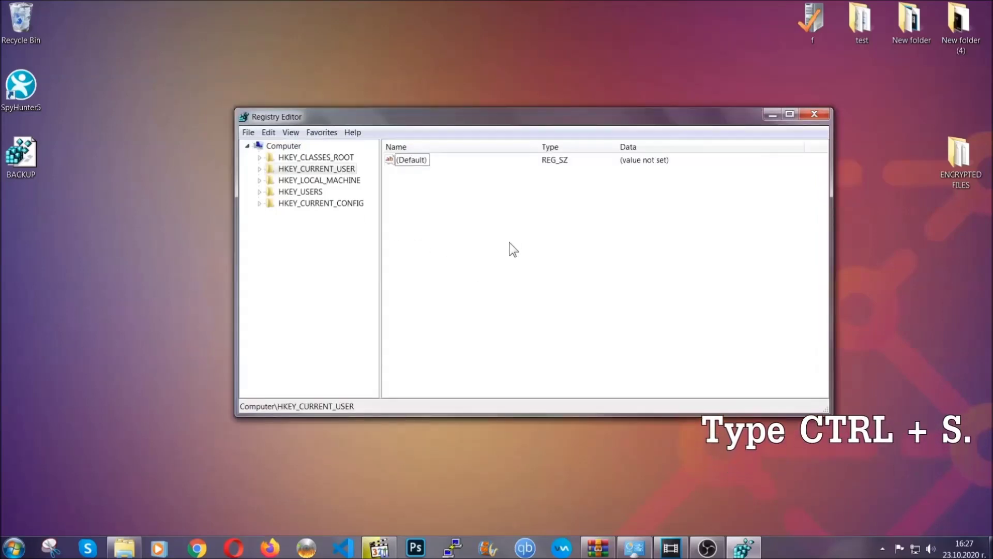
pyautogui.hotkey('ctrl', 'f')
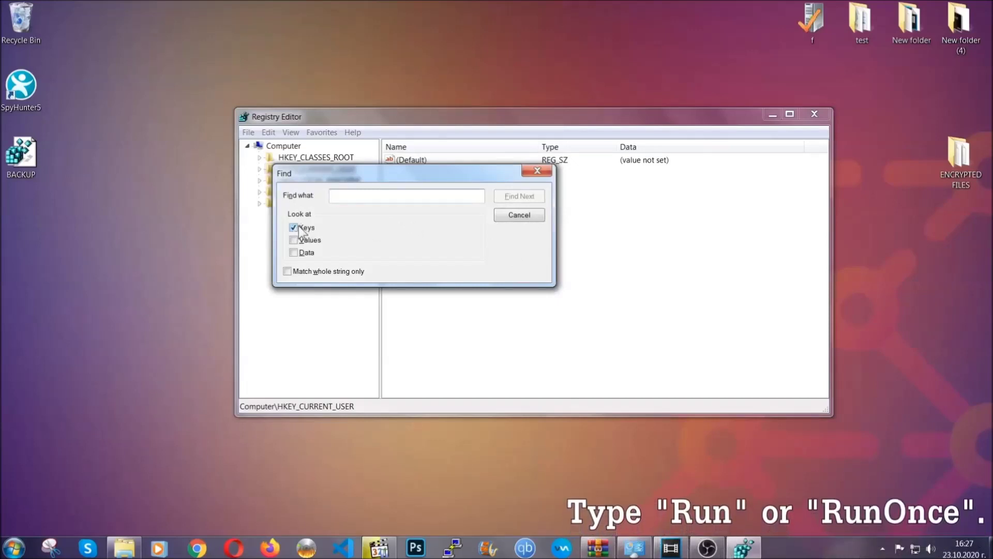
pyautogui.click(344, 194)
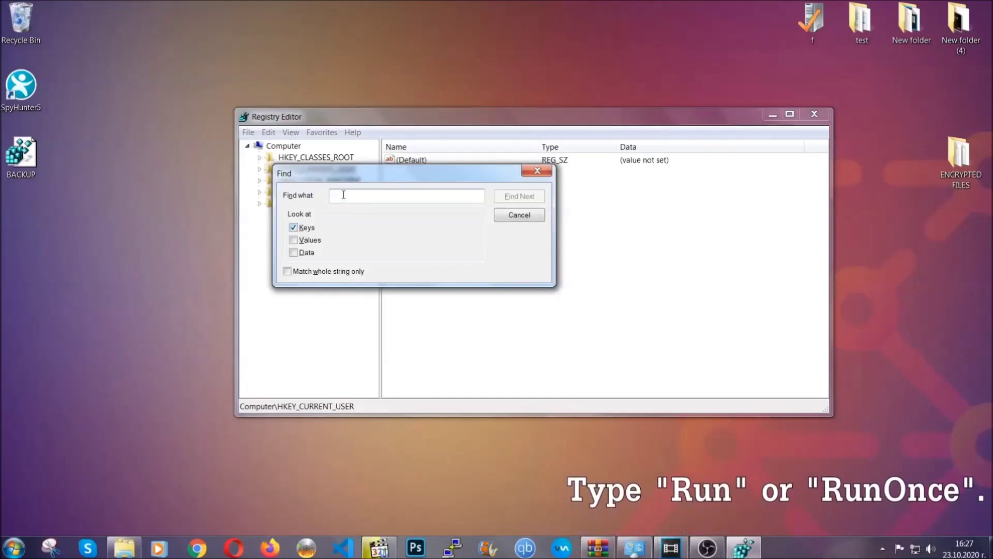
pyautogui.write('RunO')
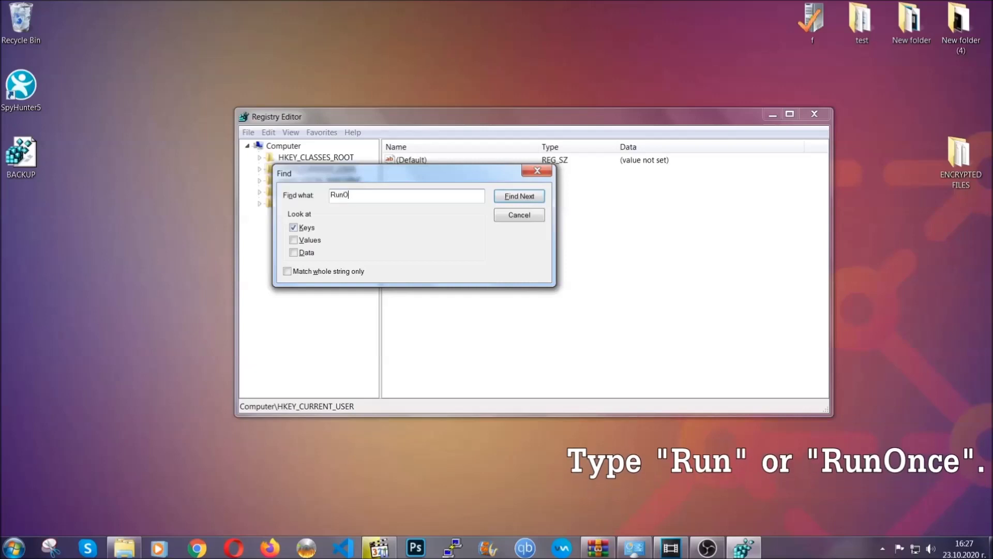
pyautogui.write('nce')
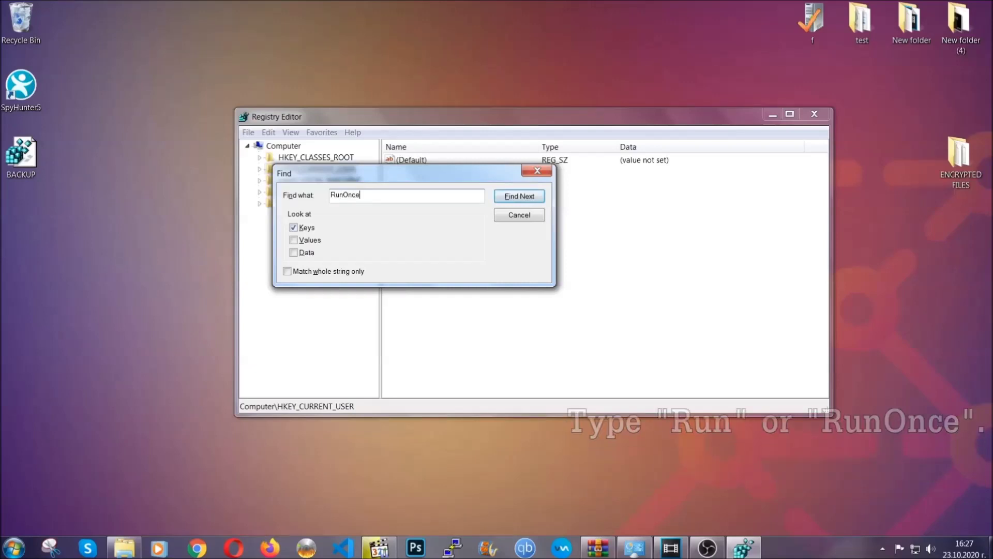
pyautogui.click(533, 205)
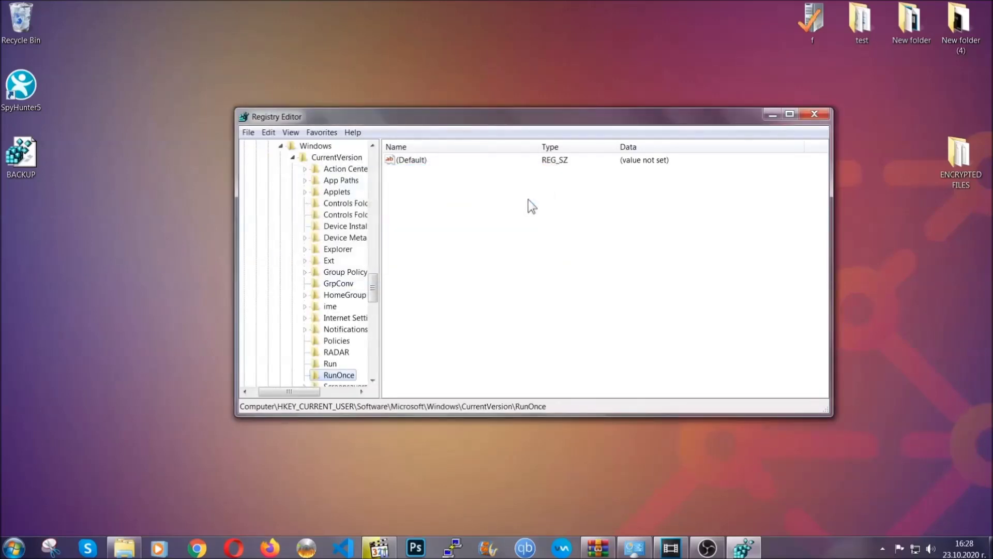
pyautogui.moveTo(374, 286); pyautogui.dragTo(373, 304)
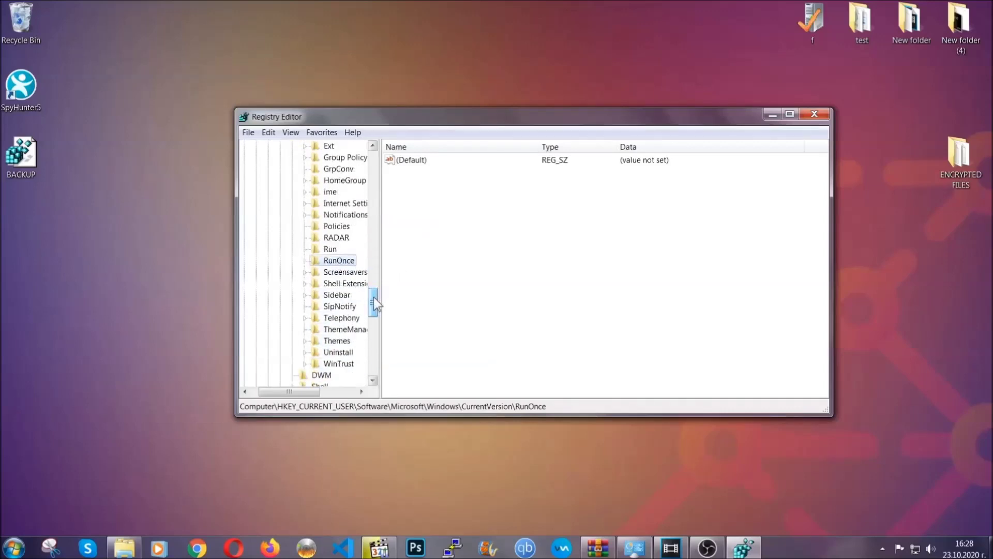
pyautogui.click(329, 249)
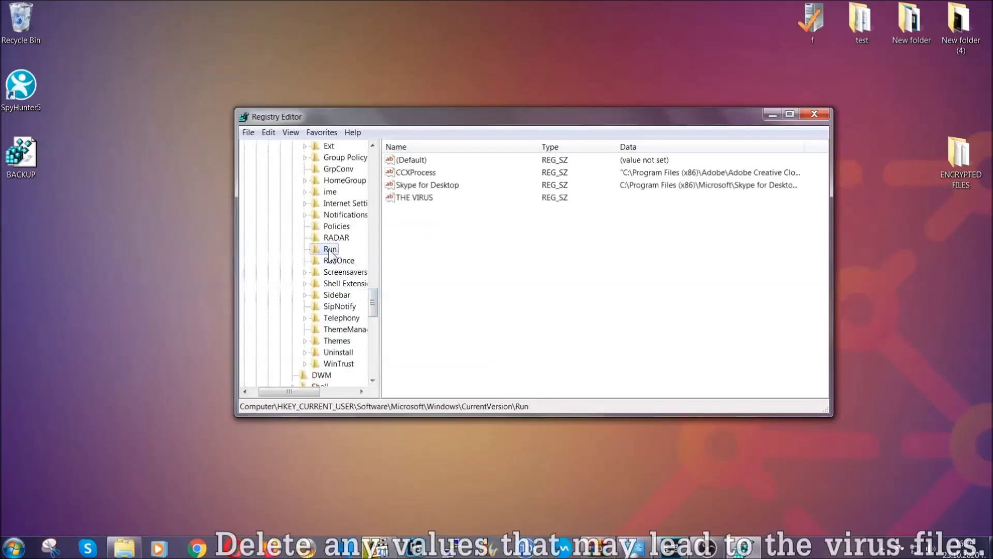
# Delete the THE VIRUS startup value from the Run key and confirm
pyautogui.click(408, 198)
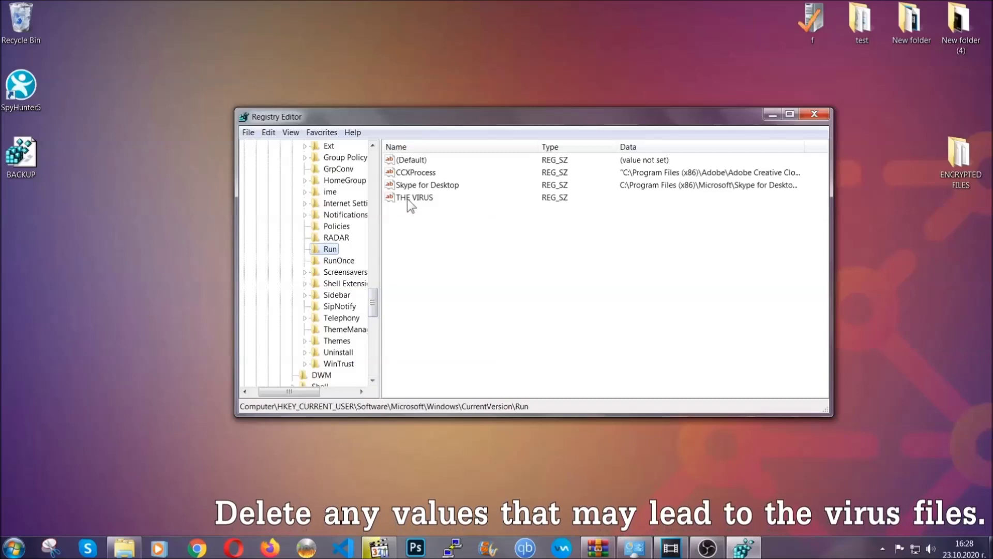
pyautogui.rightClick(408, 199)
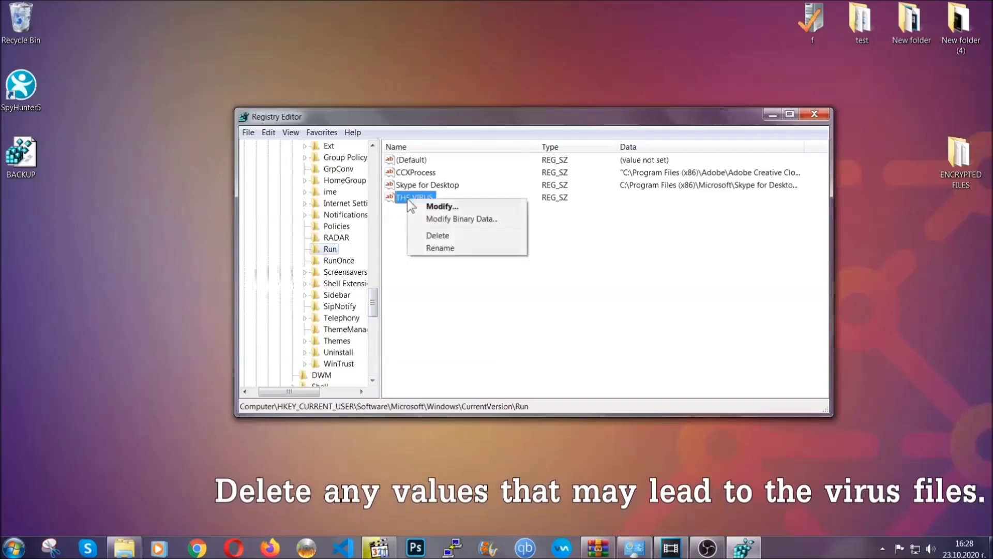
pyautogui.click(428, 235)
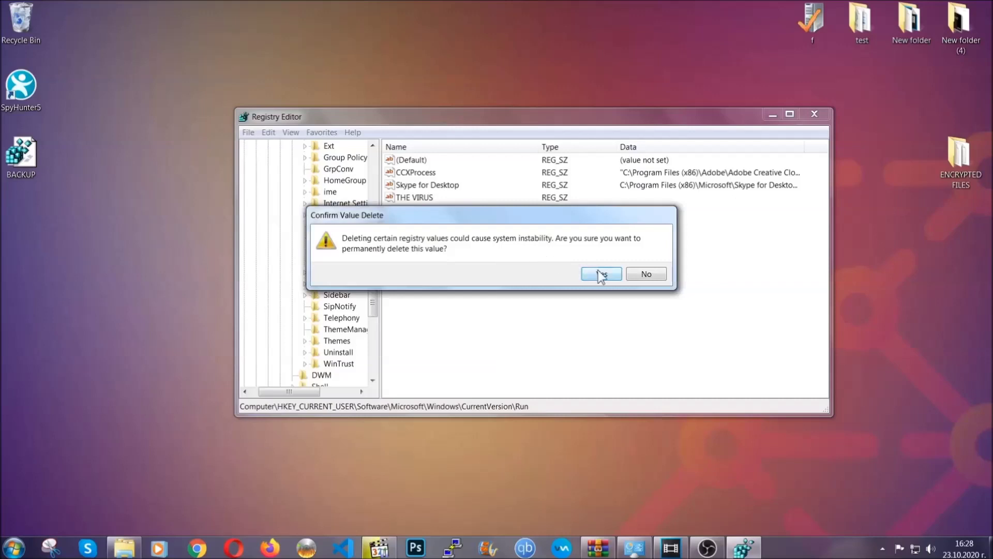
pyautogui.click(601, 275)
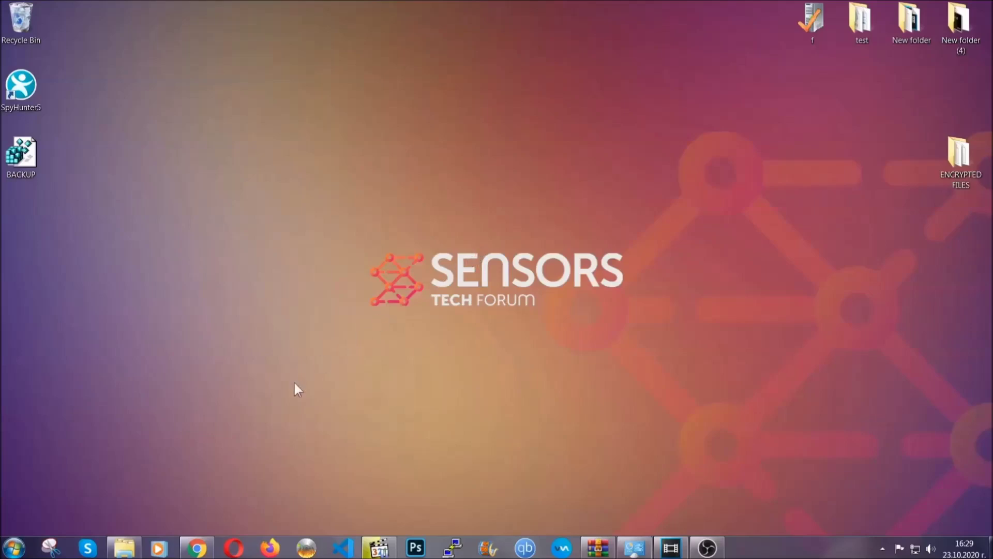
# Bring up the ransomware file-recovery article in Chrome, select its URL, and scroll to the six methods
pyautogui.click(197, 549)
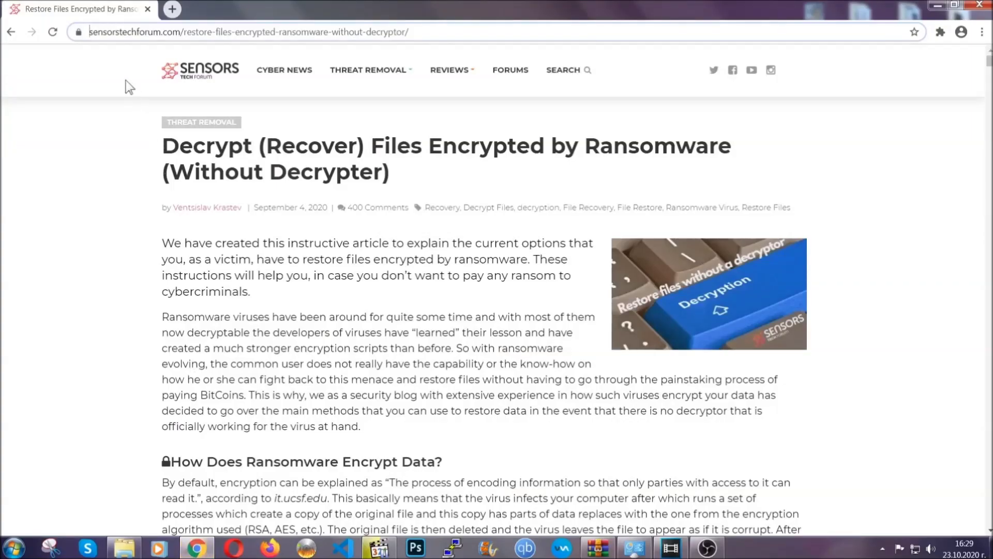
pyautogui.moveTo(89, 32); pyautogui.dragTo(448, 36)
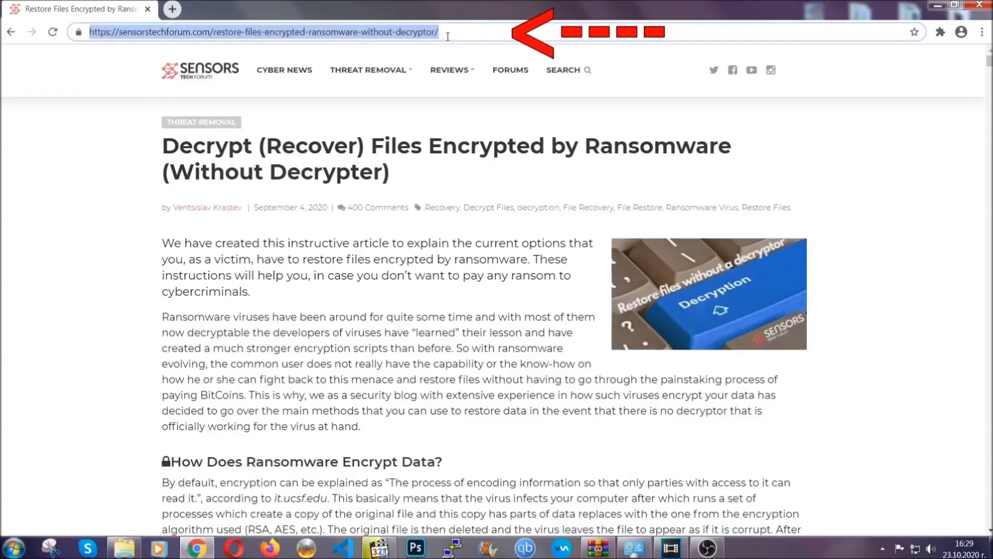
pyautogui.moveTo(449, 101)
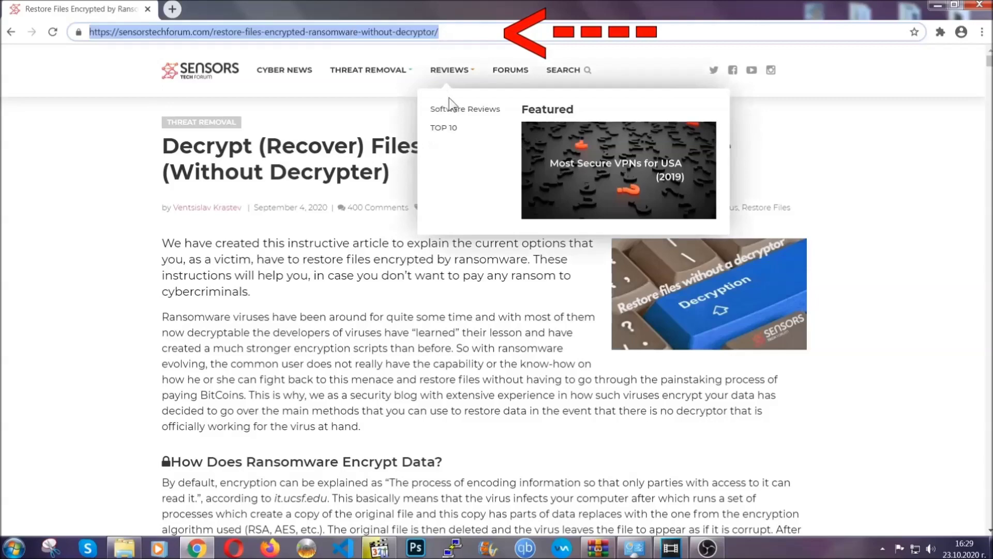
pyautogui.scroll(-5, 511, 283)
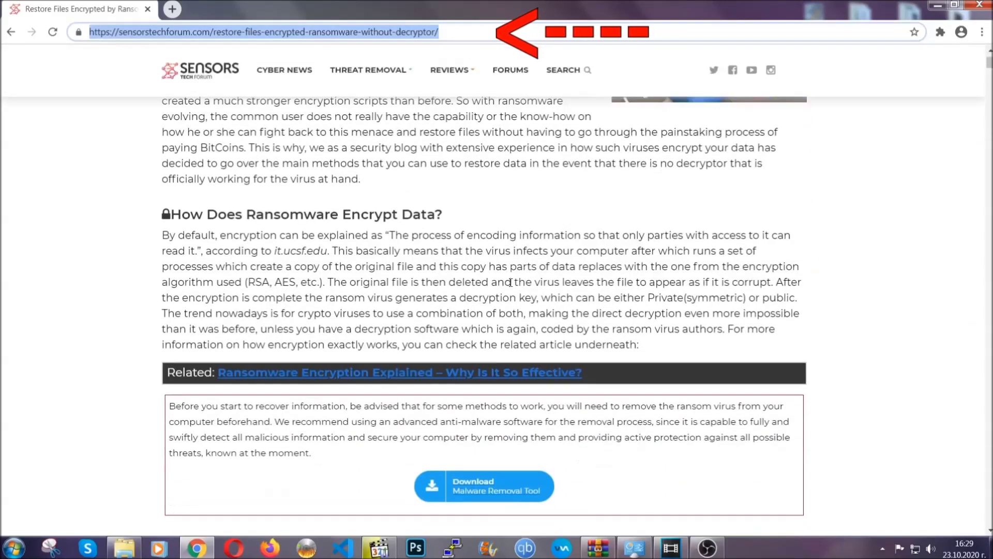
pyautogui.scroll(-6, 510, 283)
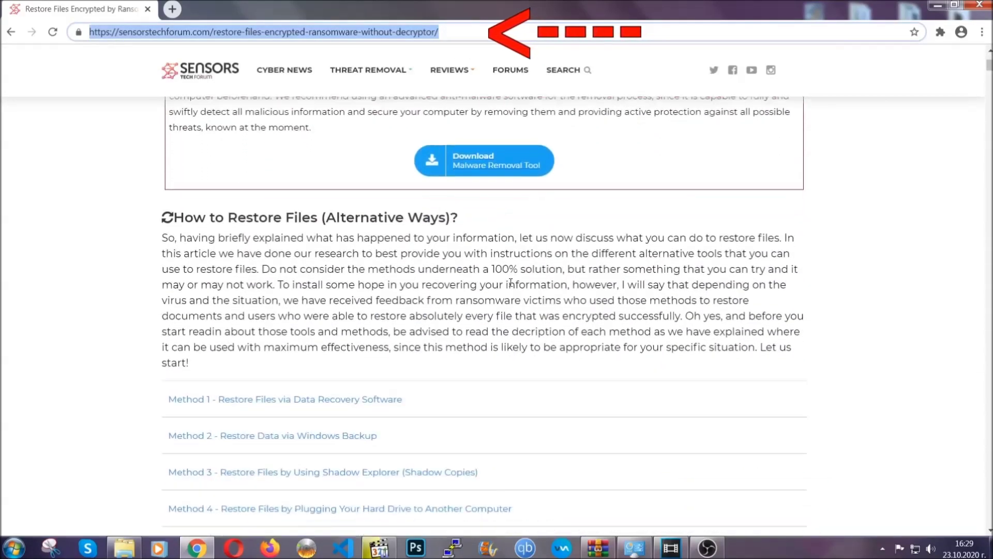
pyautogui.scroll(-4, 510, 283)
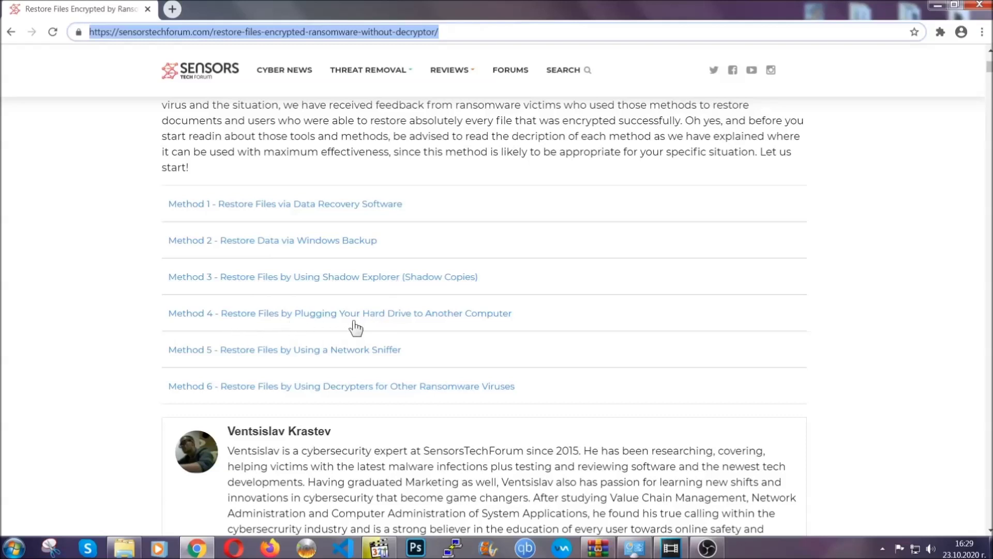
# Expand the Method 2 Windows Backup section and briefly select its summary table text
pyautogui.click(309, 239)
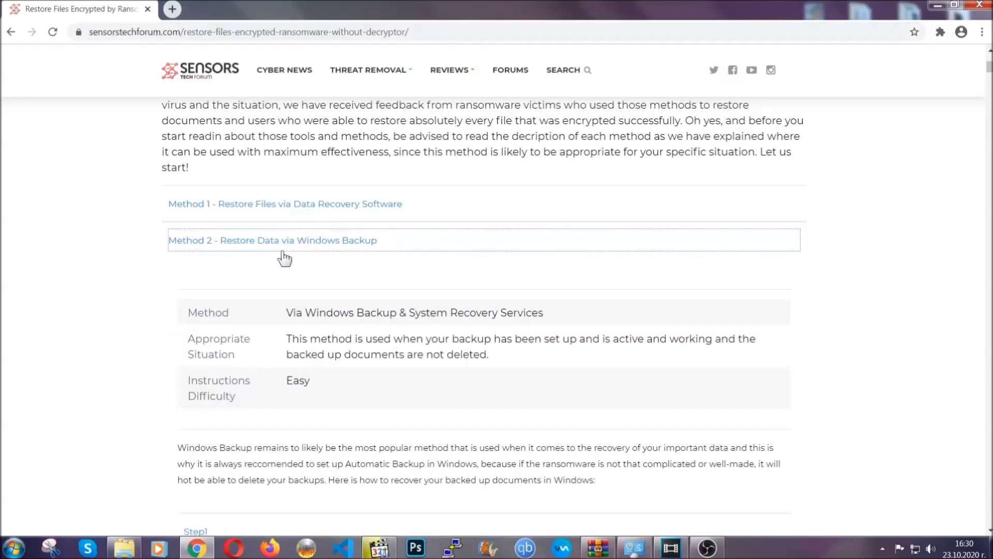
pyautogui.moveTo(286, 310); pyautogui.dragTo(350, 393)
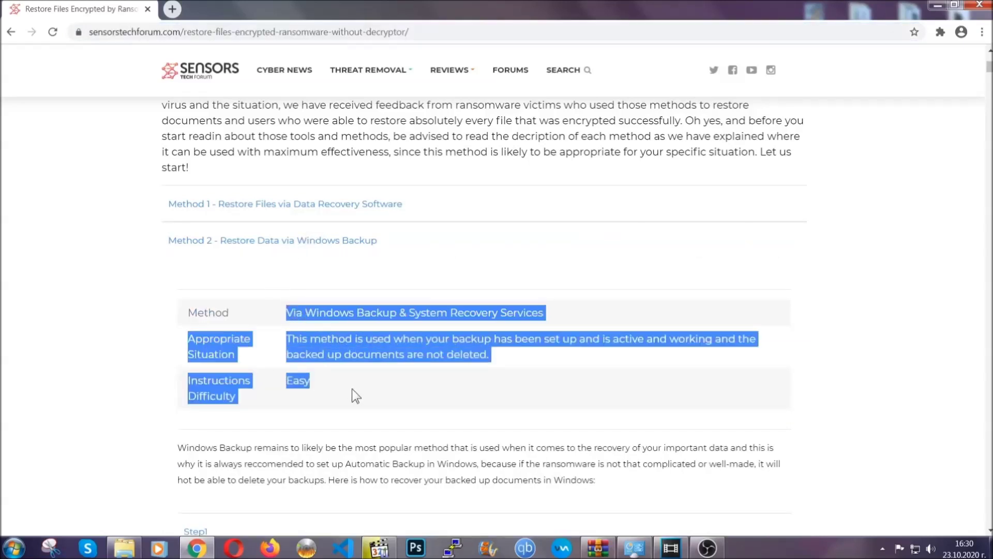
pyautogui.click(352, 389)
pyautogui.scroll(-3, 355, 386)
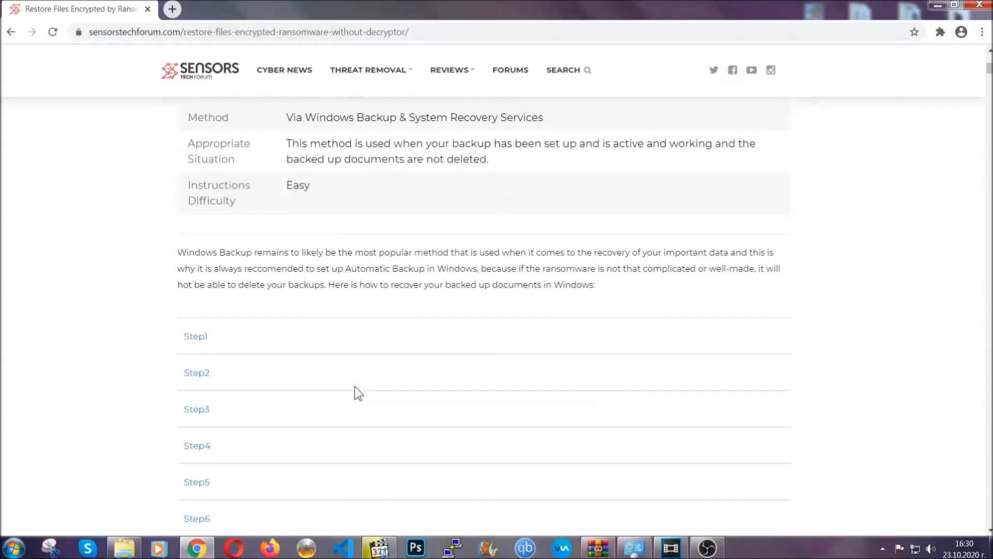
pyautogui.scroll(-1, 355, 386)
# Open the Windows Backup Step1, Step2 and Step3 instructions, then scroll back up the article
pyautogui.click(203, 270)
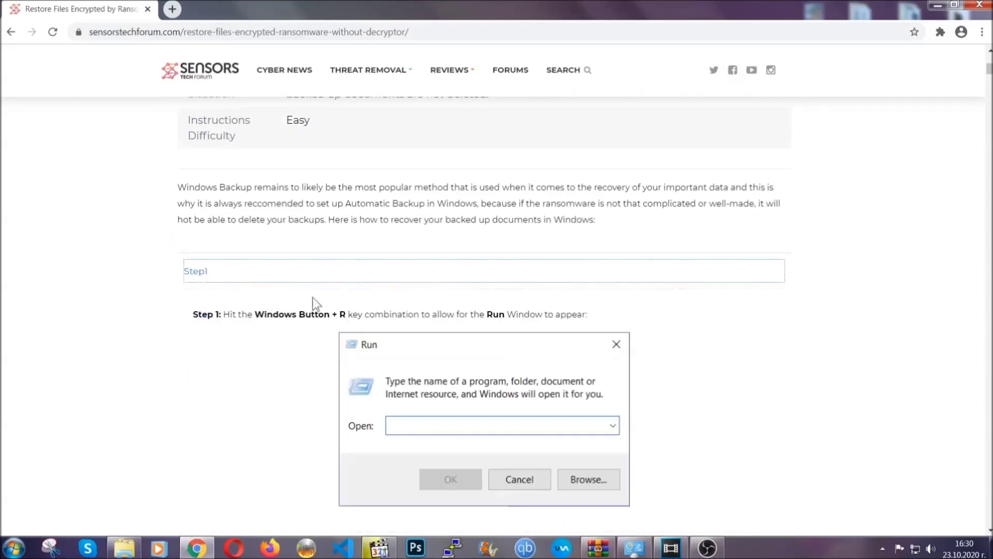
pyautogui.scroll(-4, 464, 321)
pyautogui.click(232, 323)
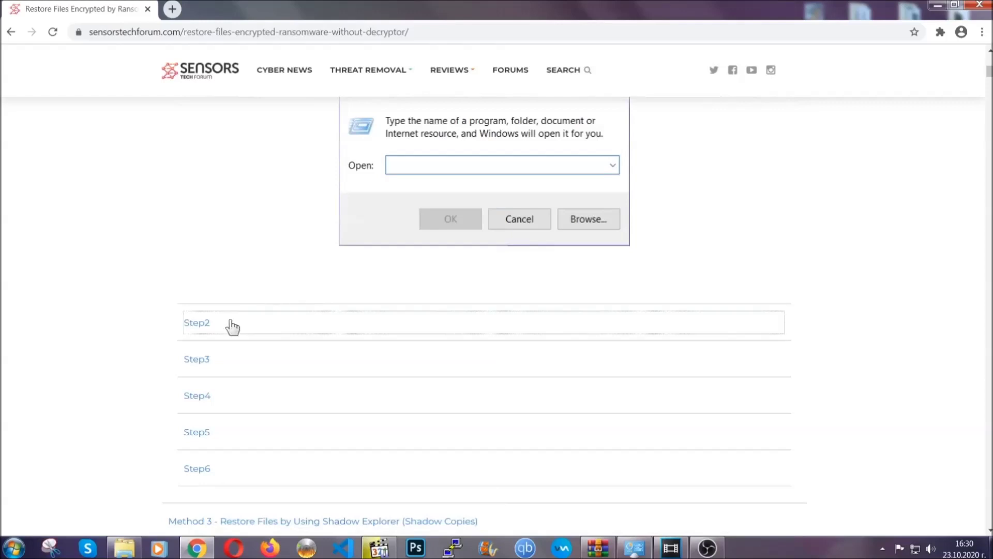
pyautogui.scroll(-4, 415, 329)
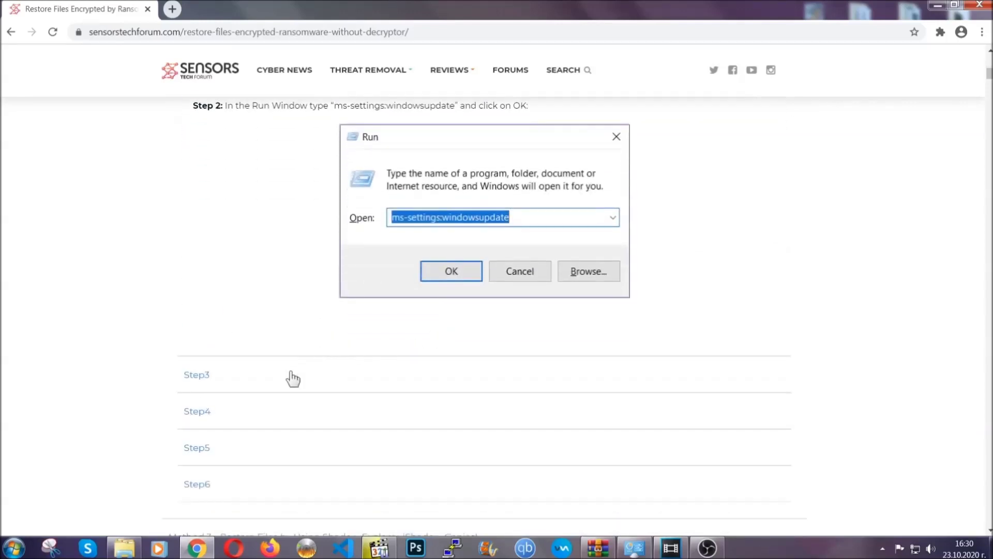
pyautogui.click(293, 378)
pyautogui.scroll(-3, 440, 355)
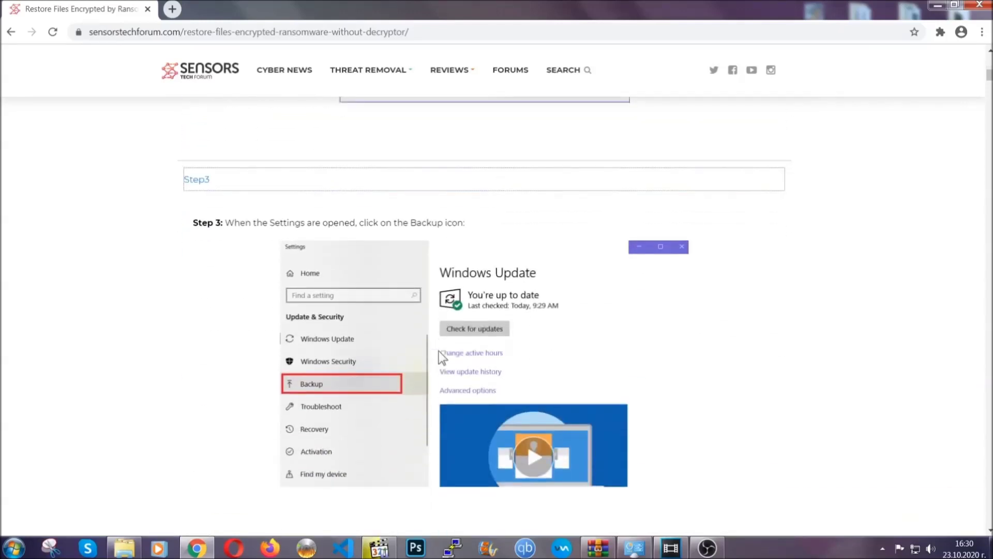
pyautogui.scroll(-2, 439, 352)
pyautogui.scroll(-2, 437, 354)
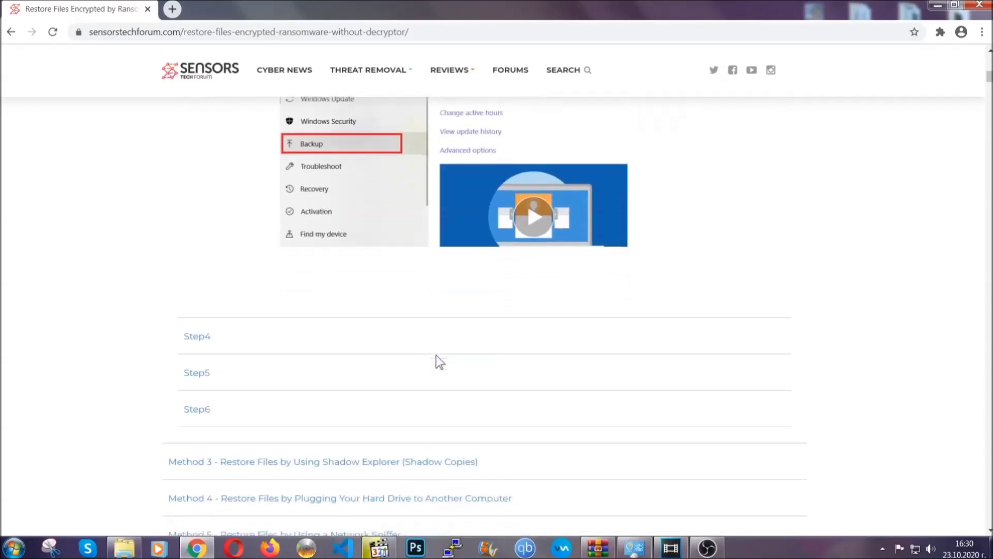
pyautogui.scroll(-7, 436, 354)
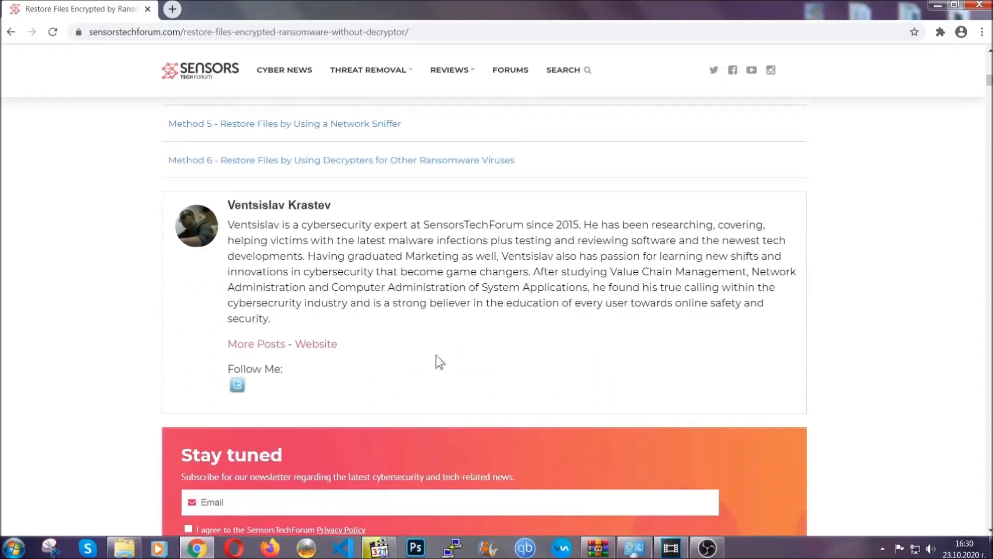
pyautogui.scroll(20, 436, 355)
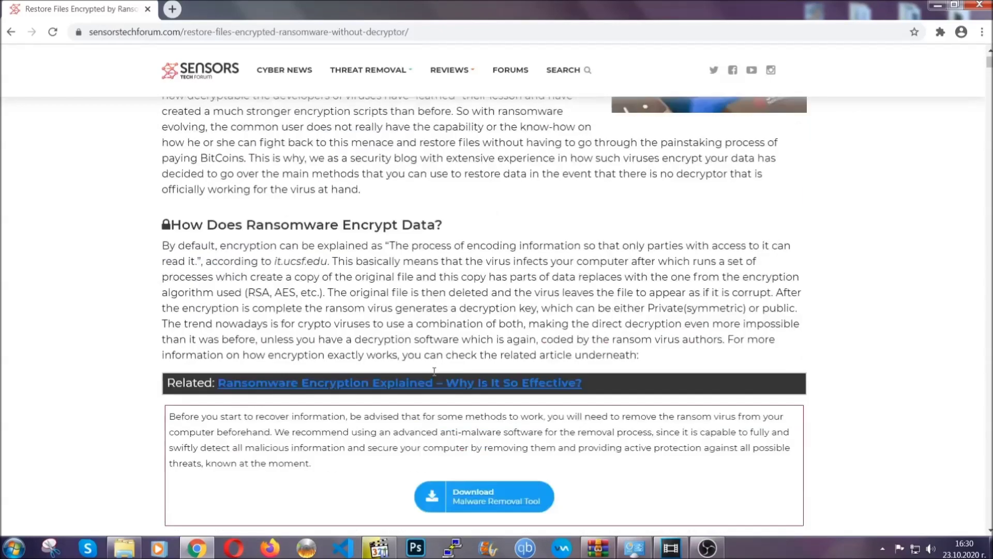
pyautogui.scroll(4, 434, 370)
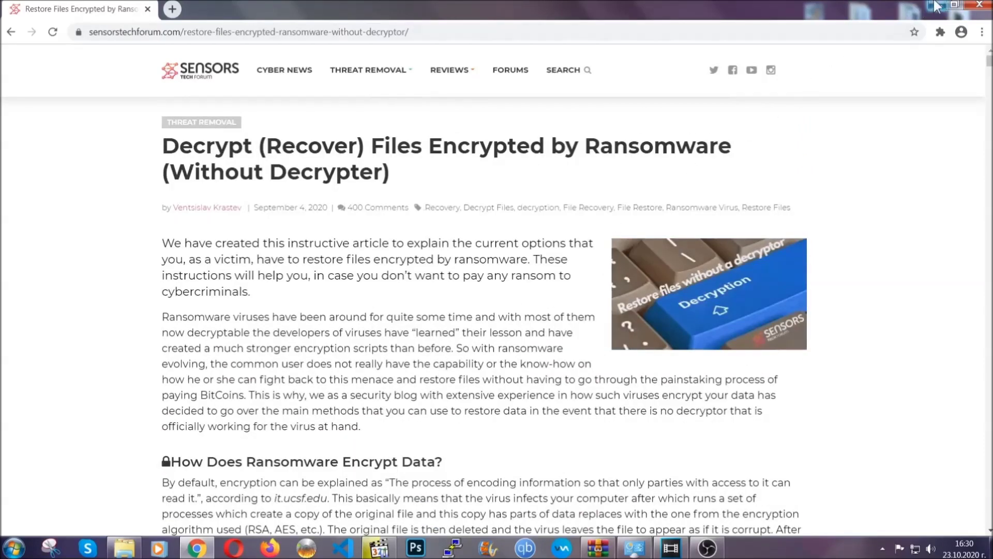
# Minimize Chrome's recovery article to show the desktop with its ENCRYPTED FILES and BACKUP icons
pyautogui.click(937, 5)
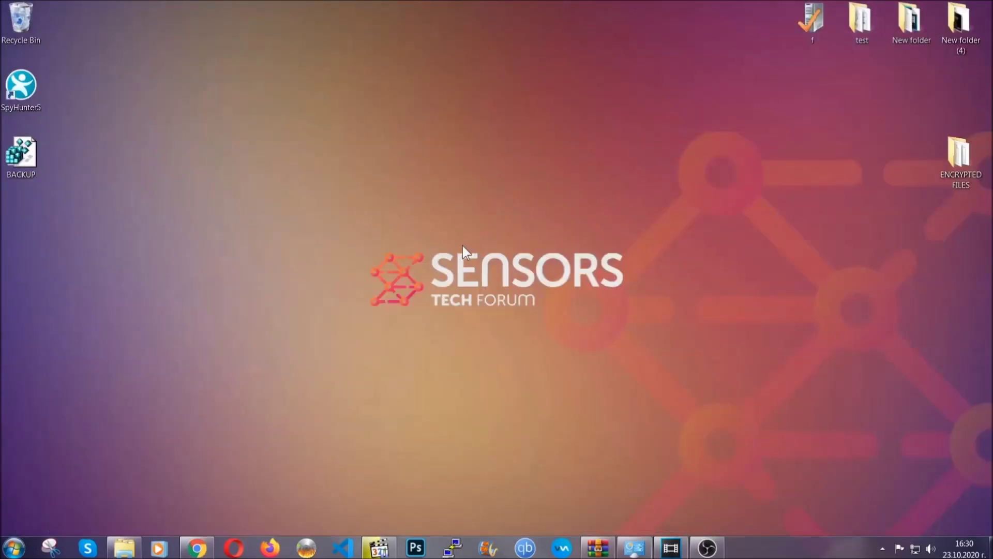